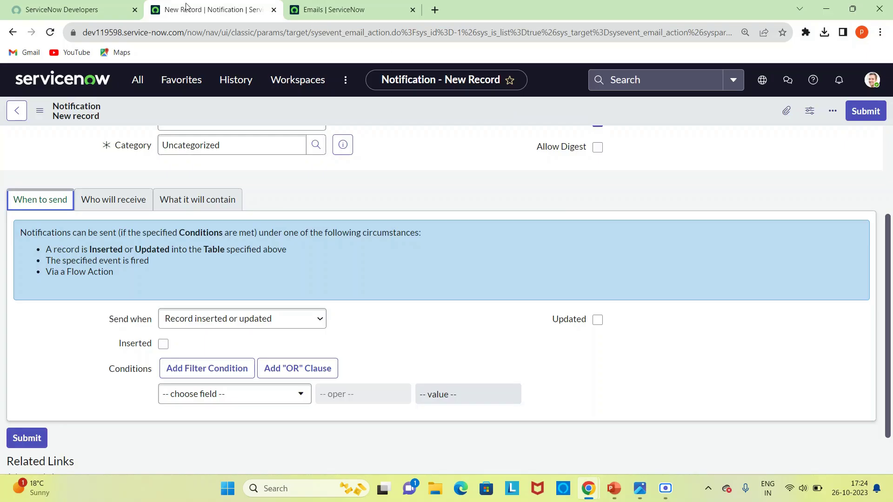
Leave the unsaved notification form through the ServiceNow logo, discarding its changes
left_click(63, 80)
left_click(538, 323)
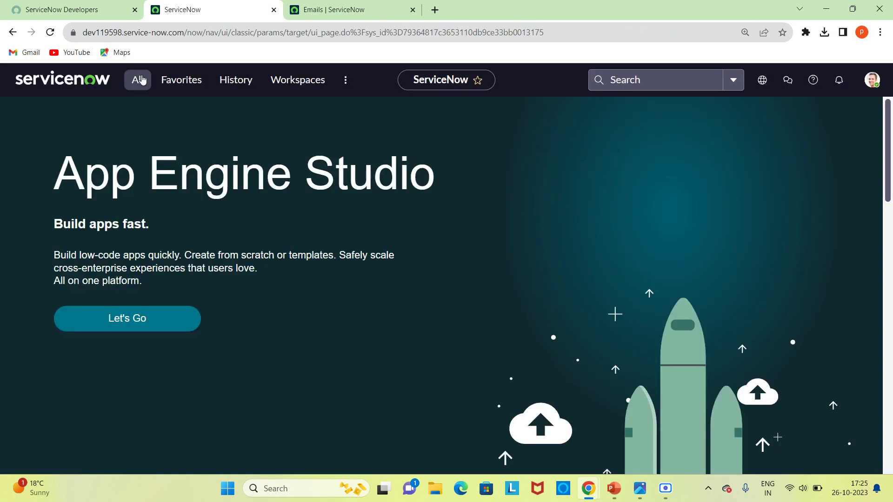
Create a new email notification named 'Demo OEA' on the Incident [incident] table
left_click(142, 80)
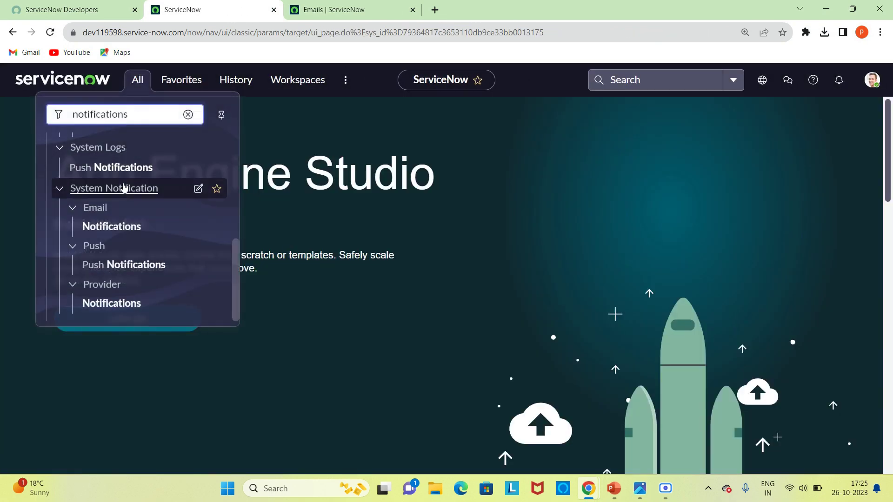
left_click(104, 230)
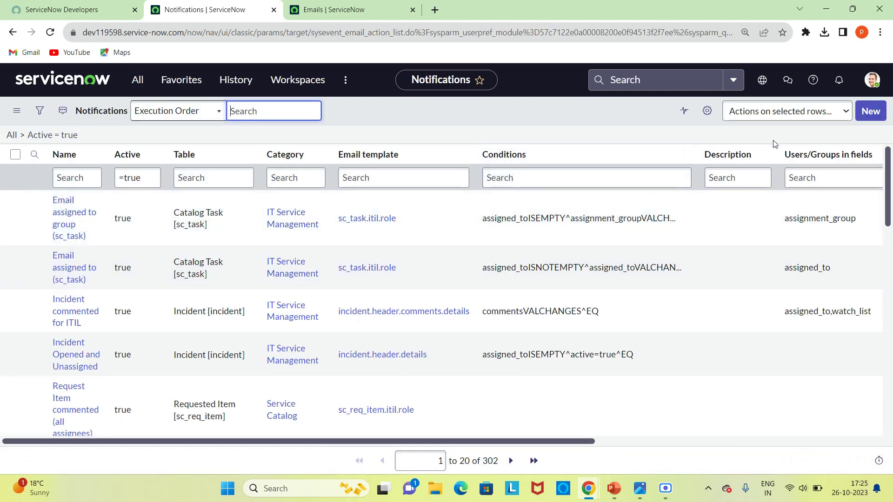
left_click(871, 111)
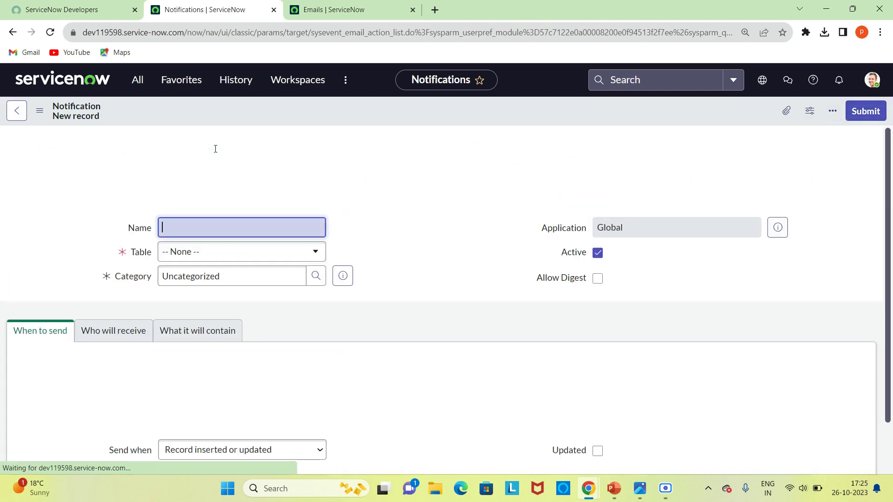
type("De")
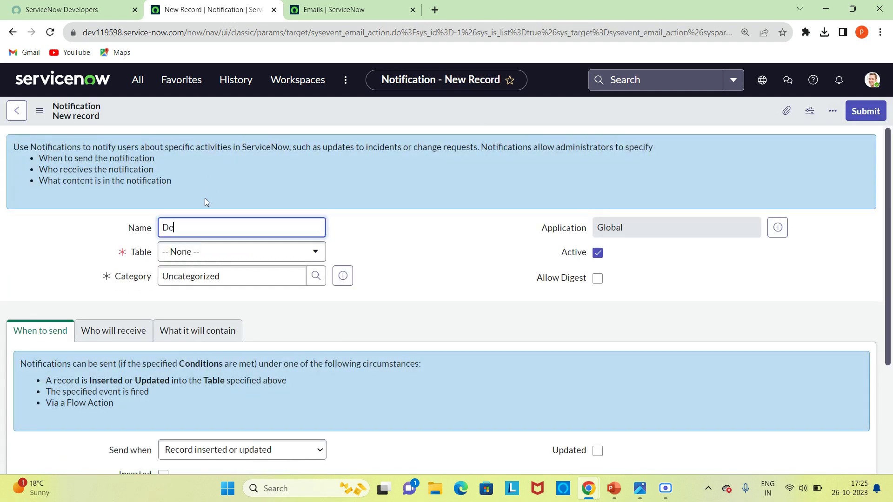
type("mo OEA")
left_click(259, 263)
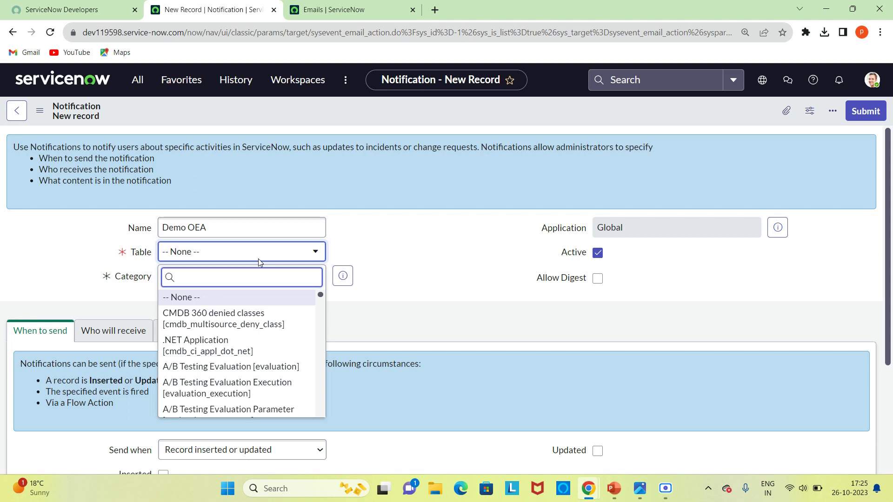
type("inci")
left_click(226, 322)
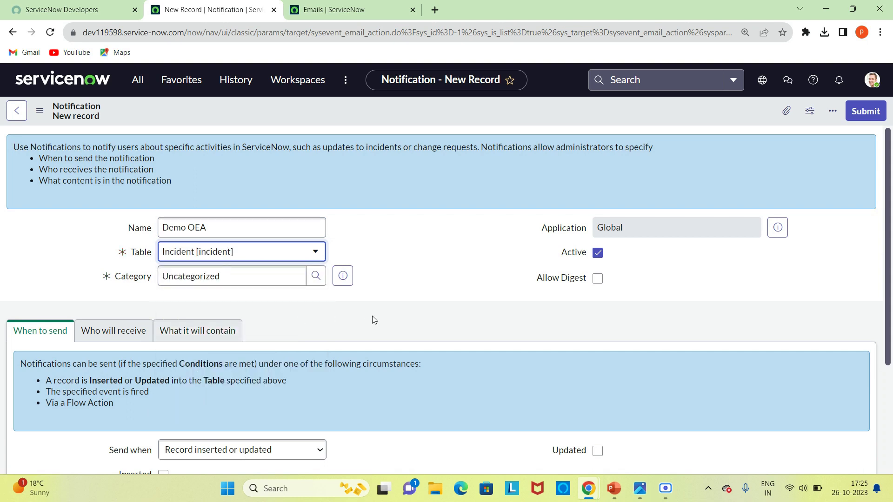
Make the notification send when a record is inserted or updated
scroll(372, 319, "down", 2)
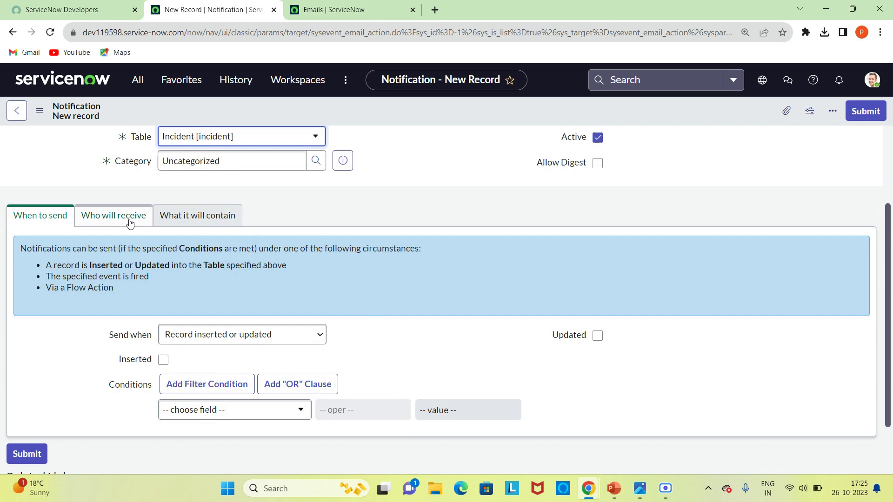
left_click(120, 221)
left_click(61, 261)
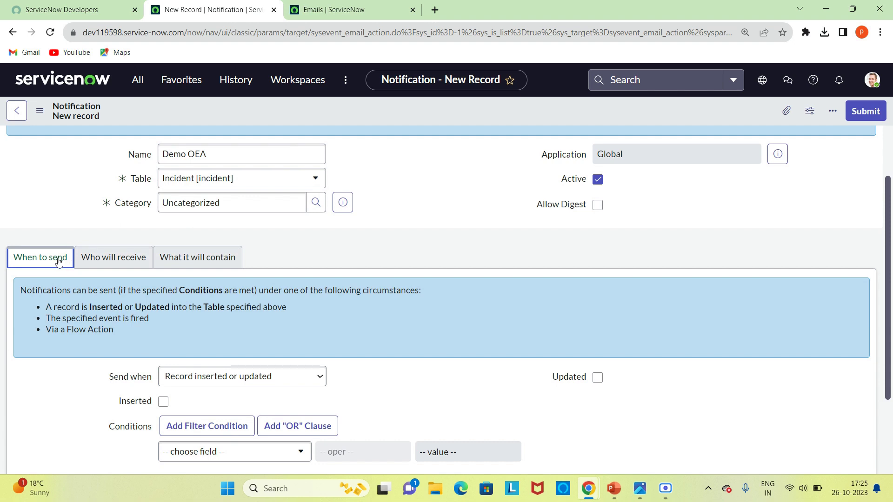
scroll(58, 262, "down", 1)
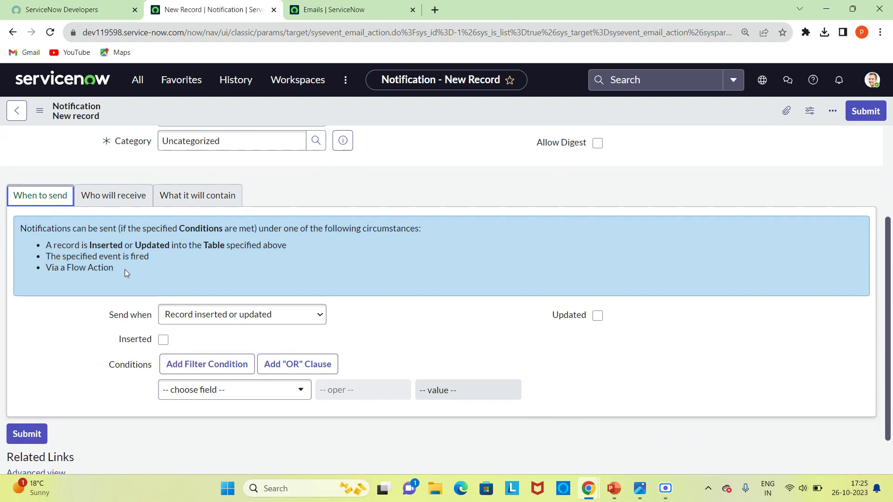
left_click(201, 321)
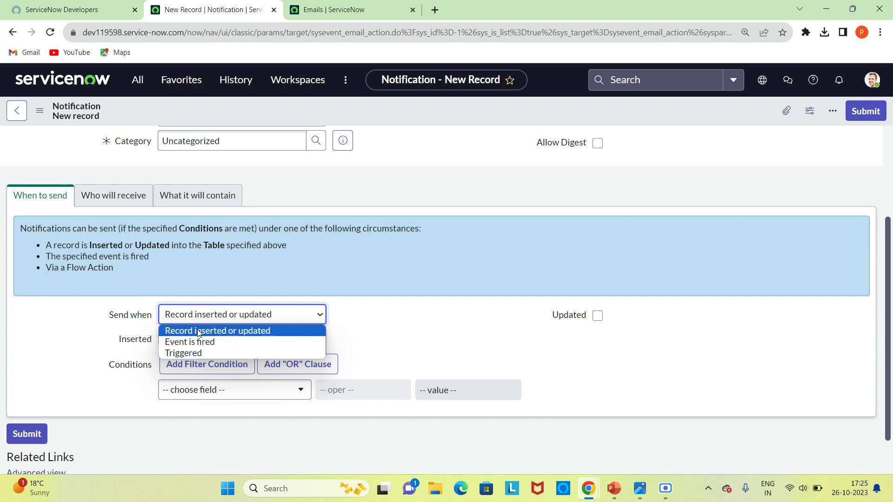
left_click(226, 332)
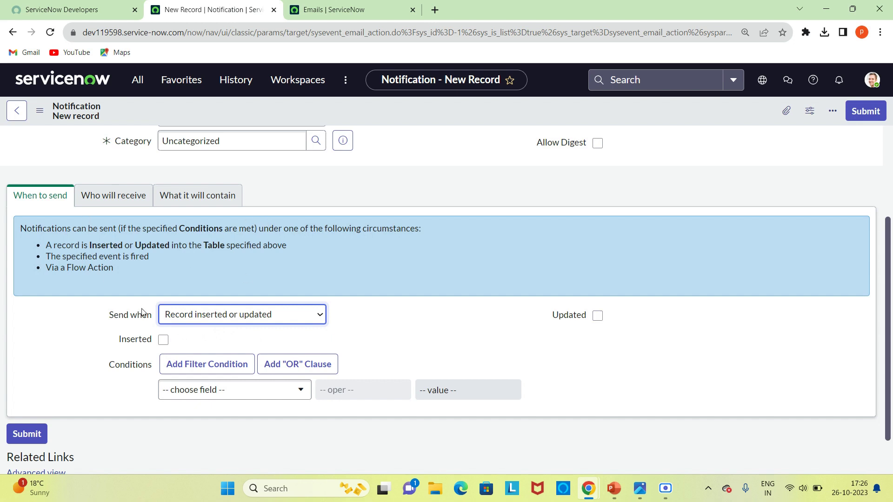
left_click(163, 340)
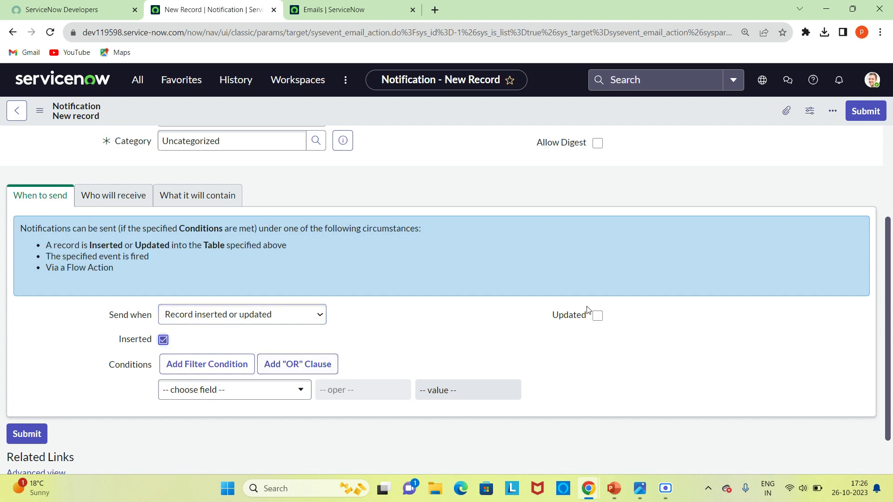
left_click(597, 315)
Add the filter condition Priority is 1 - Critical
scroll(289, 345, "down", 1)
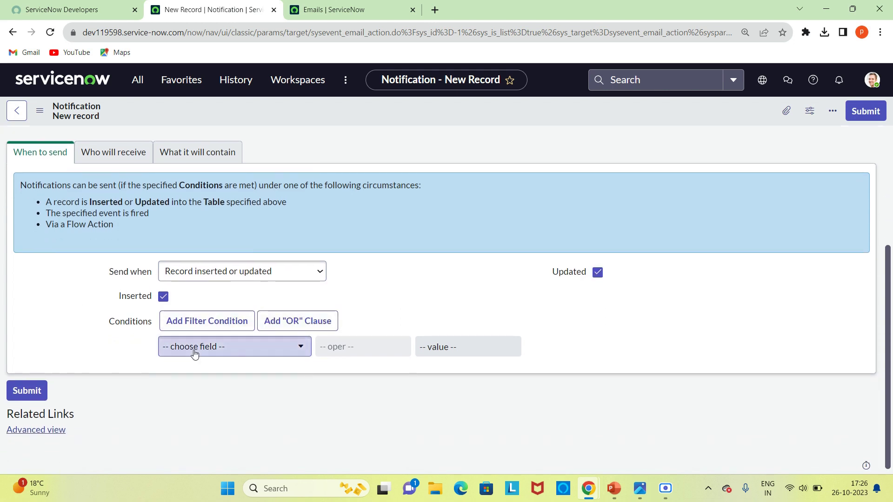
left_click(197, 352)
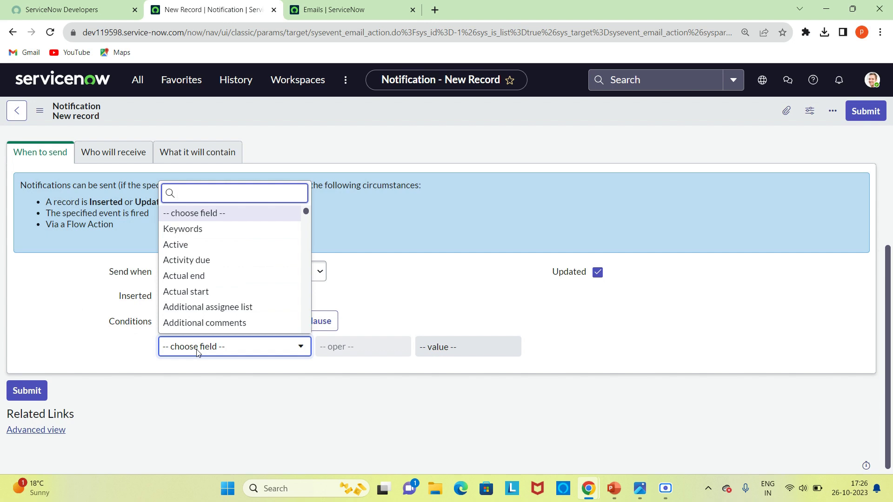
type("pri")
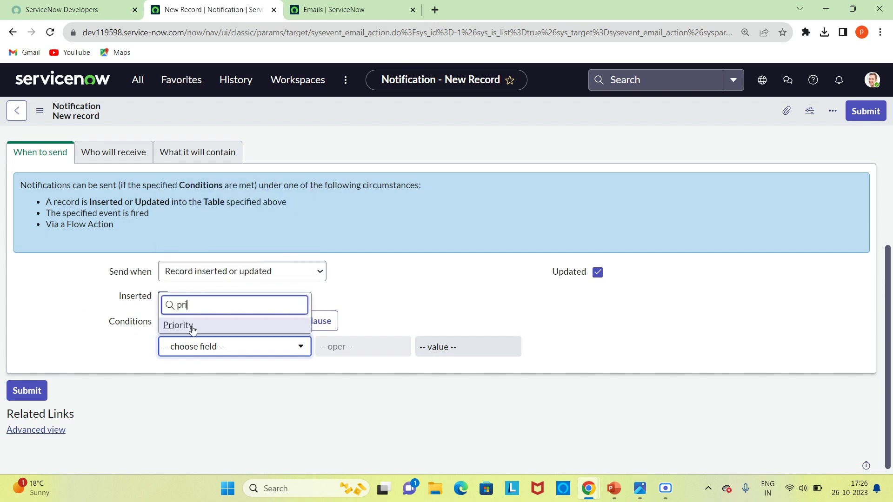
left_click(189, 325)
left_click(450, 347)
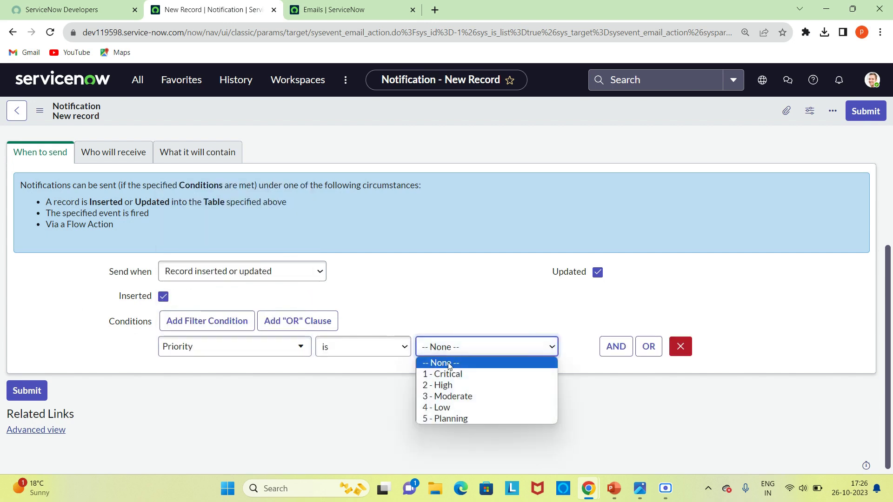
left_click(449, 374)
left_click(420, 298)
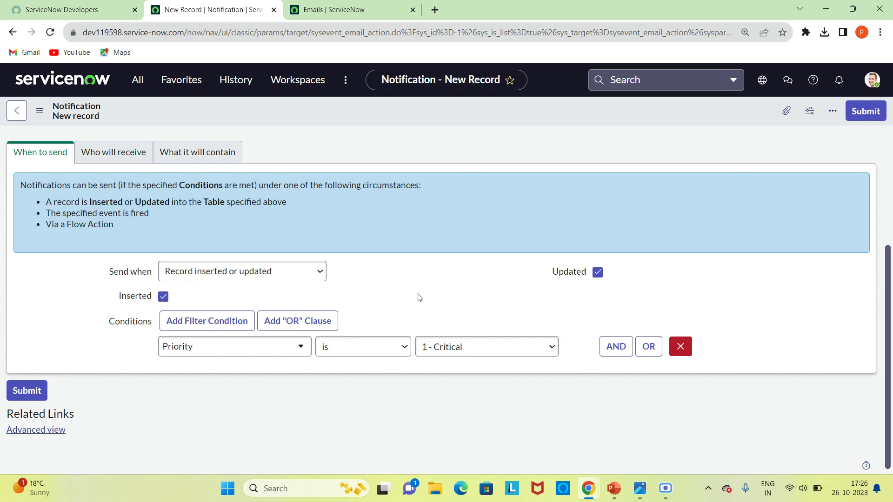
Set the recipient Users to System Administrator
left_click(116, 153)
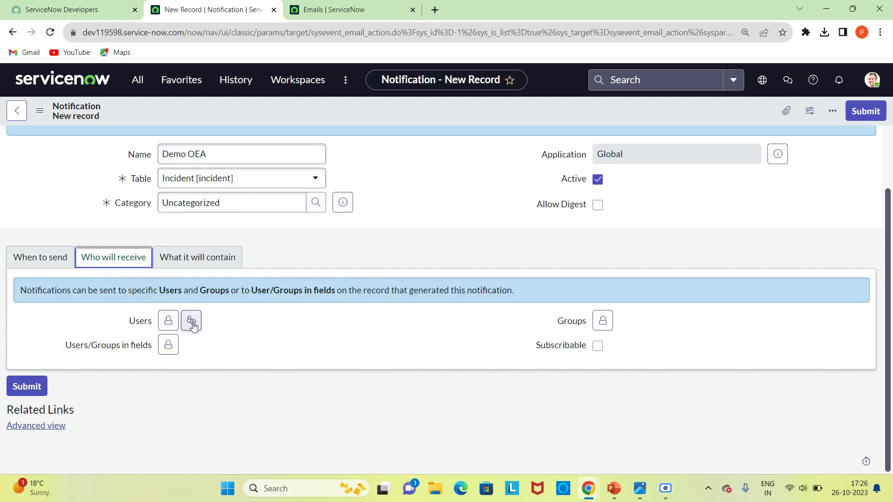
left_click(191, 321)
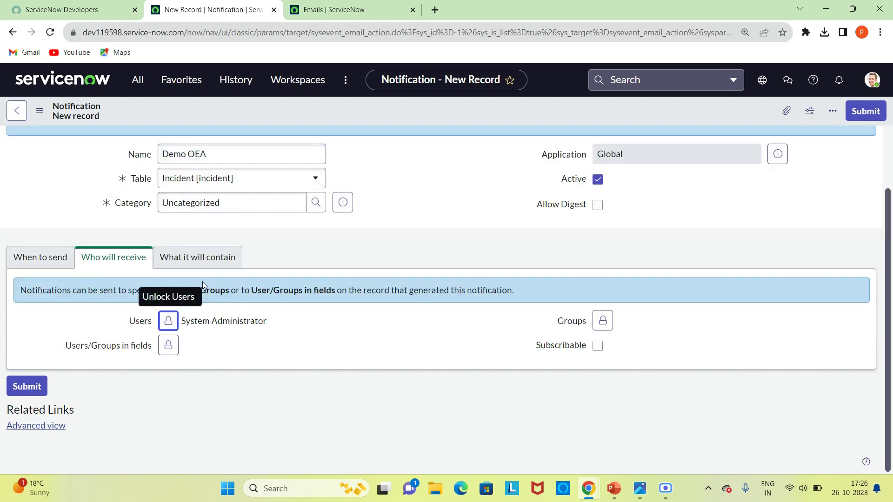
left_click(168, 320)
left_click(315, 433)
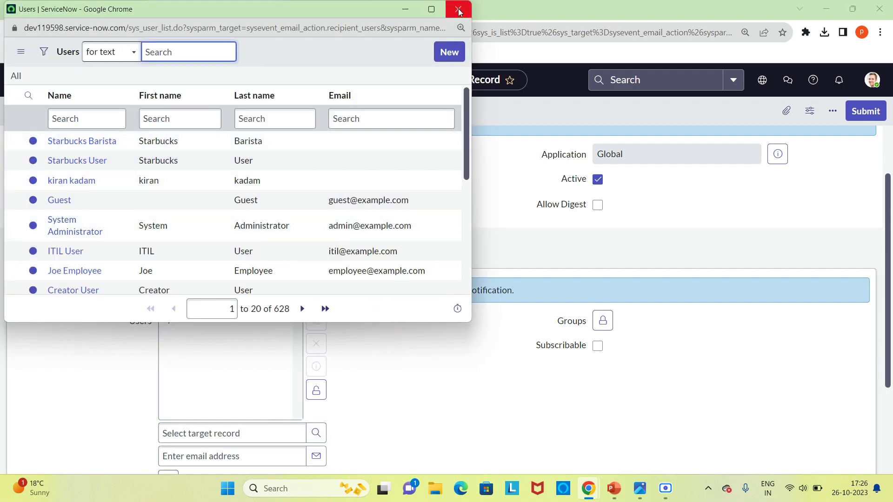
left_click(447, 9)
left_click(319, 390)
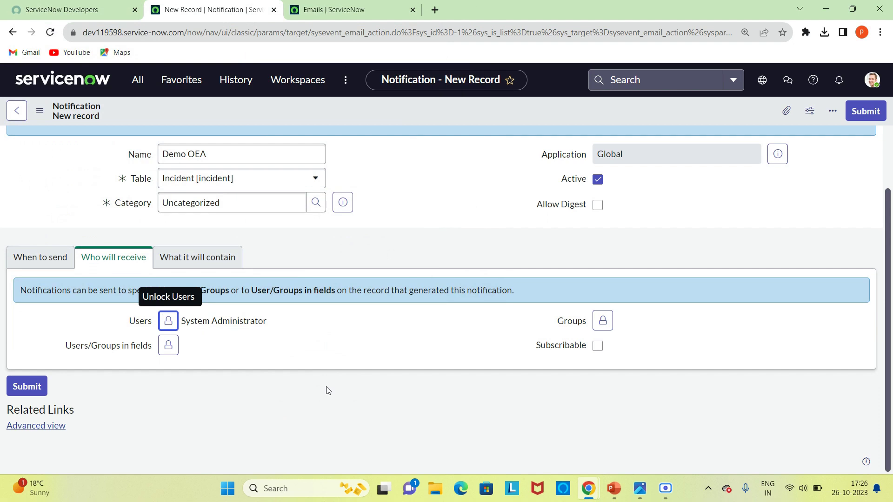
Add Caller.Manager as a recipient taken from the incident's fields and lock the choice
left_click(168, 345)
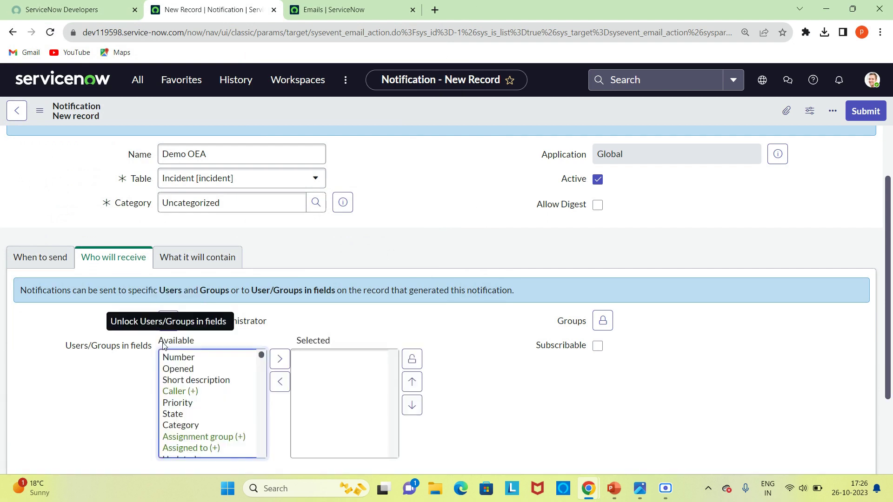
left_click(197, 396)
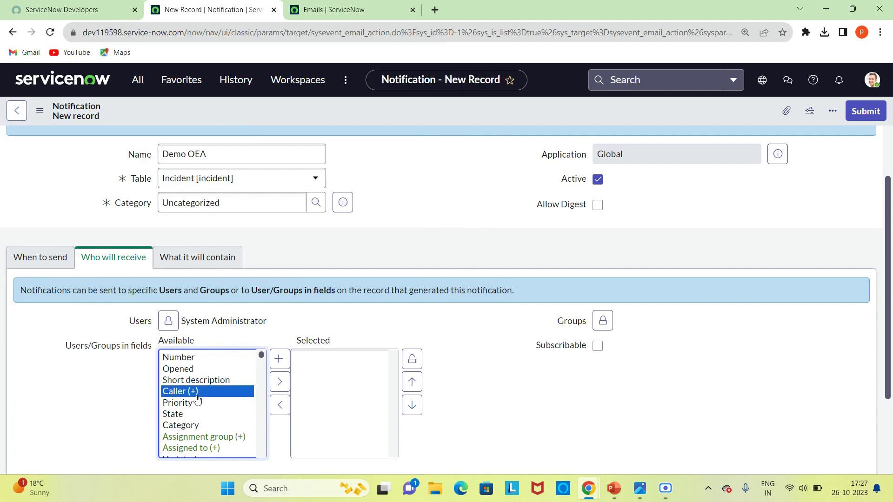
left_click(278, 360)
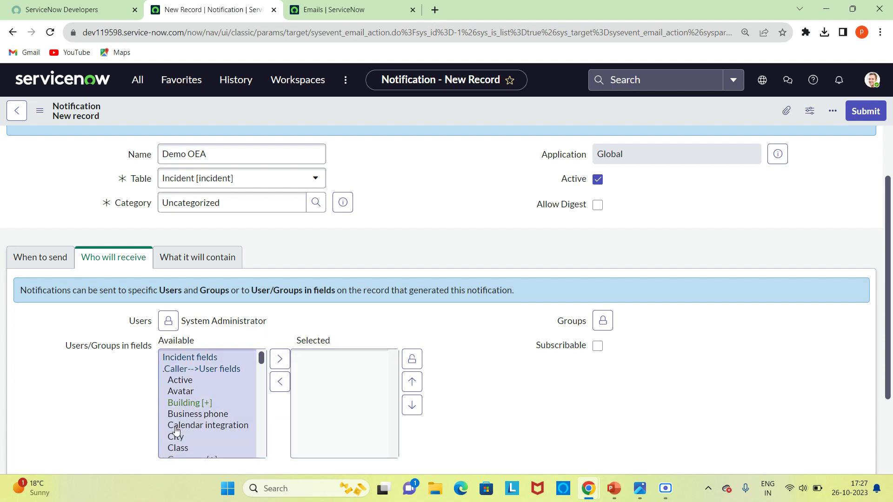
scroll(178, 419, "down", 10)
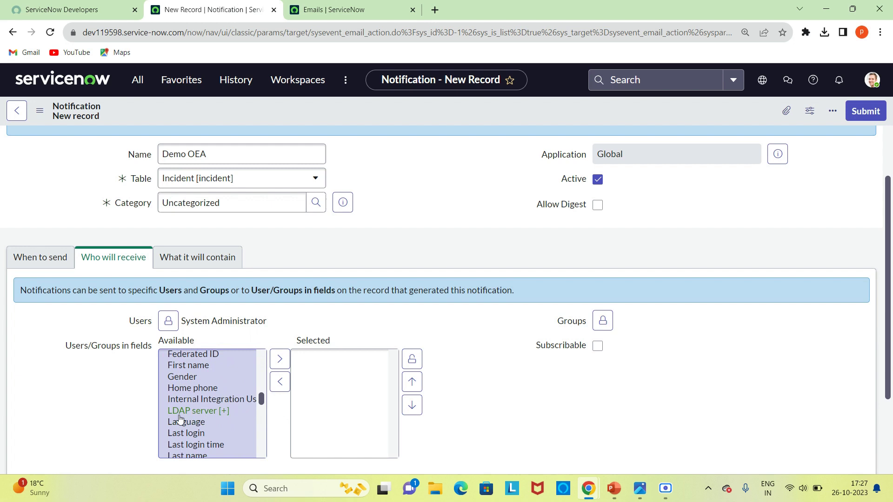
left_click(196, 371)
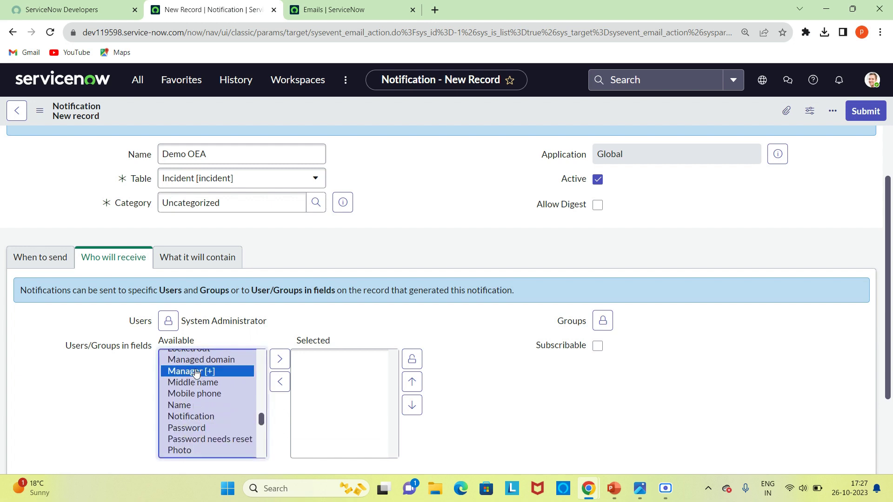
left_click(280, 382)
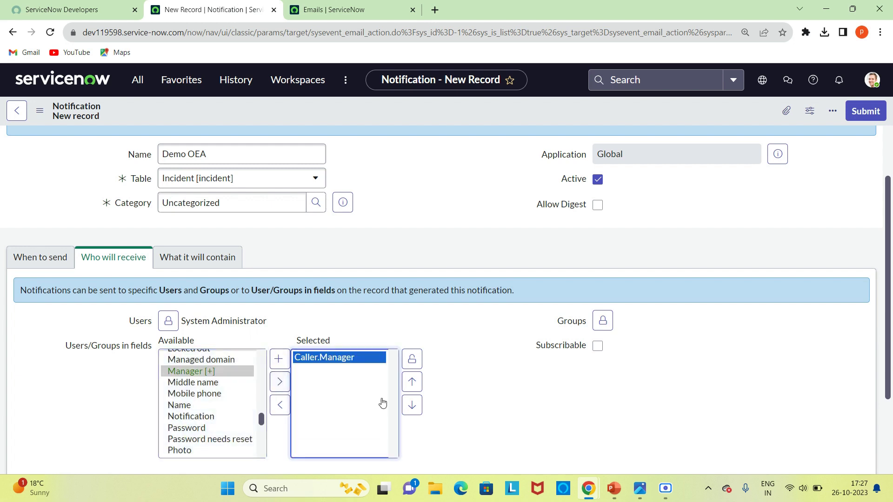
left_click(411, 359)
scroll(285, 406, "down", 1)
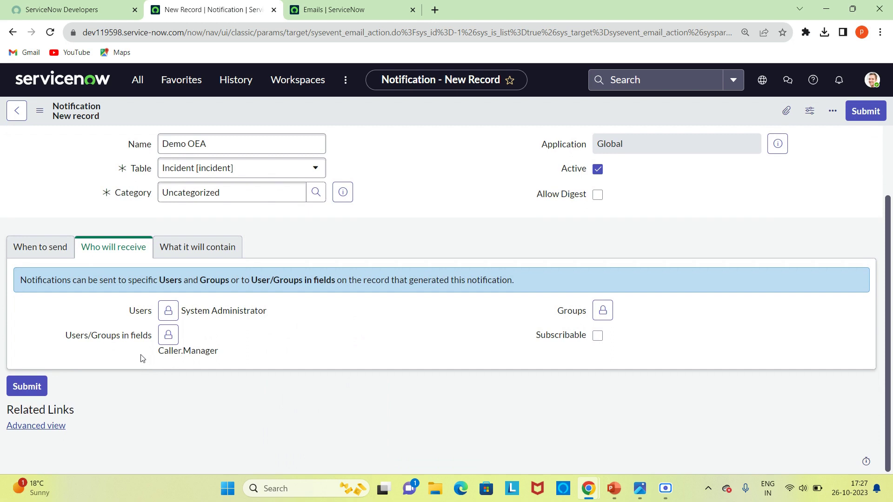
left_click_drag(152, 354, 251, 357)
left_click(251, 357)
Check the email template options and set the subject to 'Regarding priority high'
left_click(199, 248)
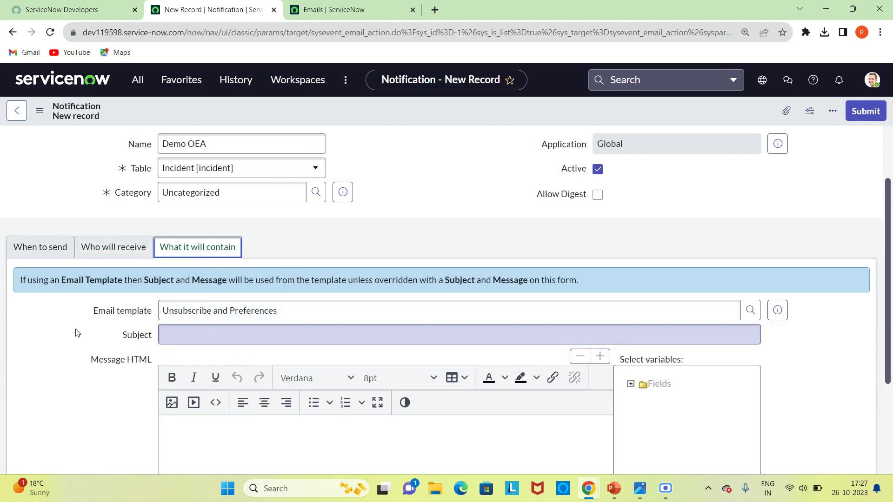
scroll(78, 328, "down", 1)
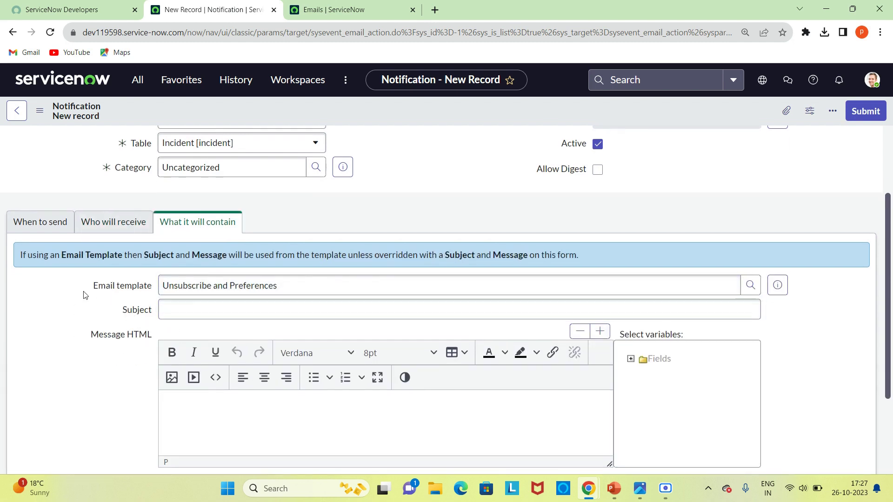
left_click_drag(85, 295, 148, 289)
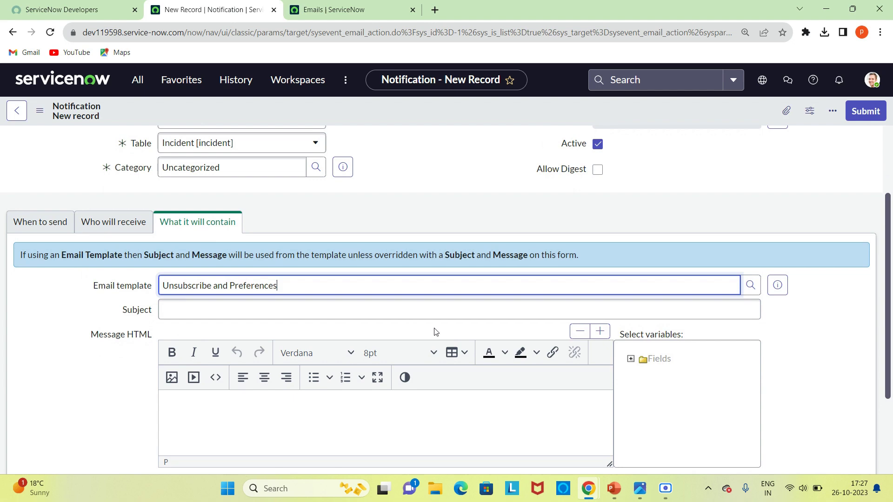
left_click(749, 289)
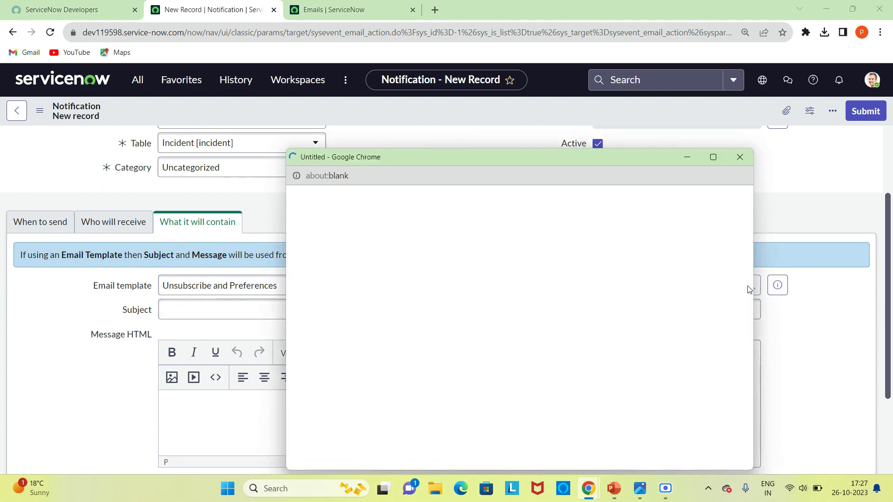
left_click(747, 162)
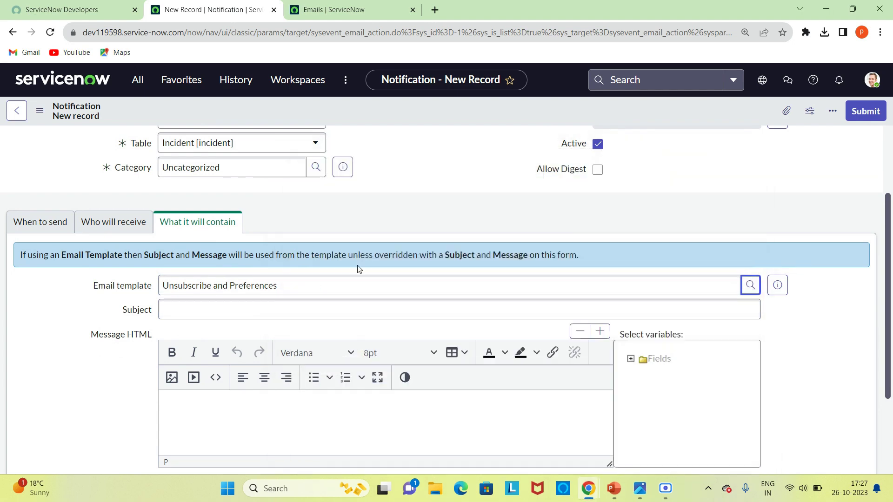
double_click(136, 310)
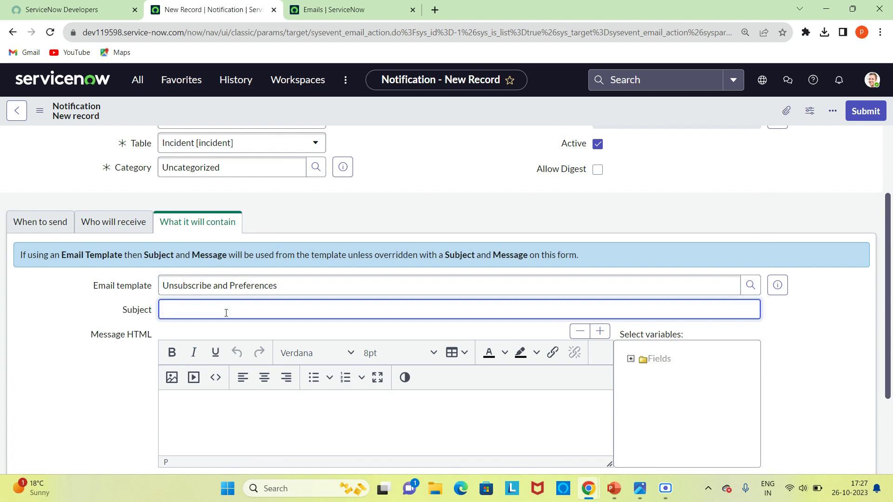
type("Regarding priorityty high")
Write the message body with the Caller and Number variables and 'Above are the details.'
left_click(271, 408)
scroll(271, 407, "down", 2)
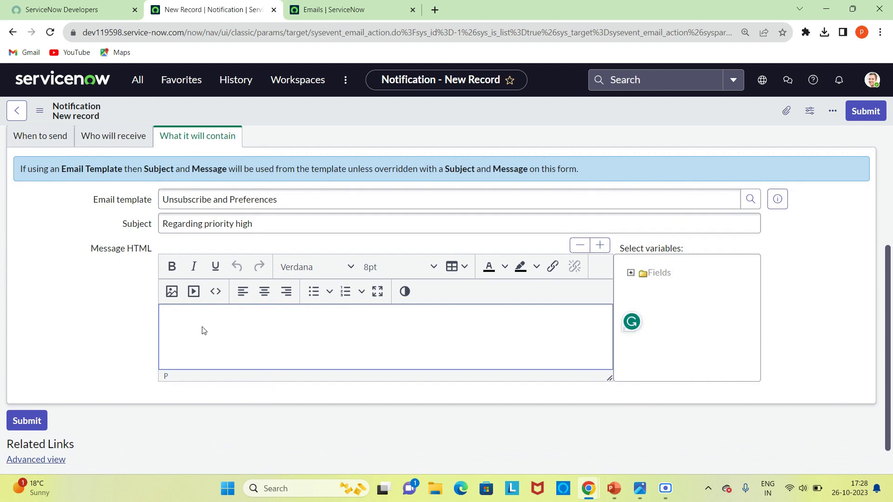
scroll(202, 330, "down", 1)
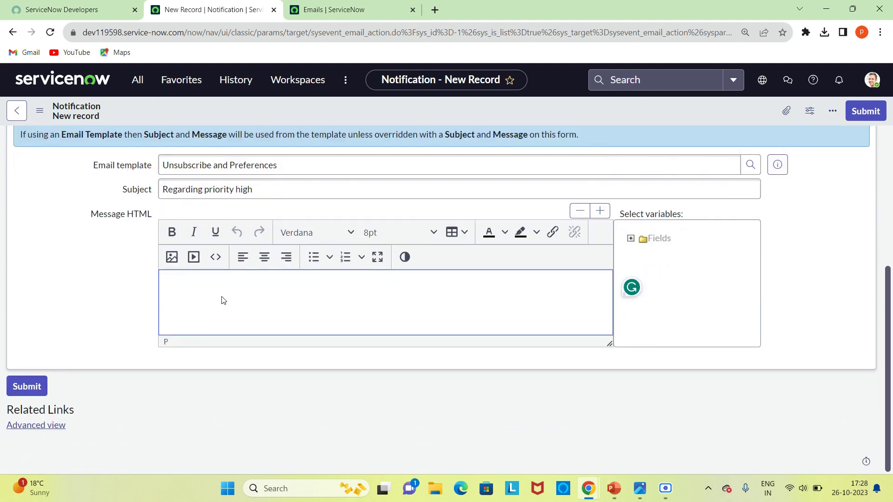
left_click(630, 238)
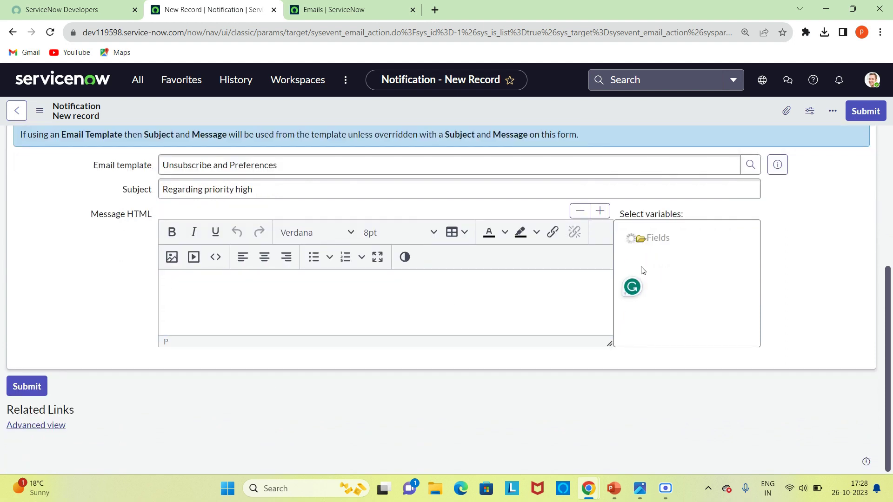
scroll(653, 298, "down", 5)
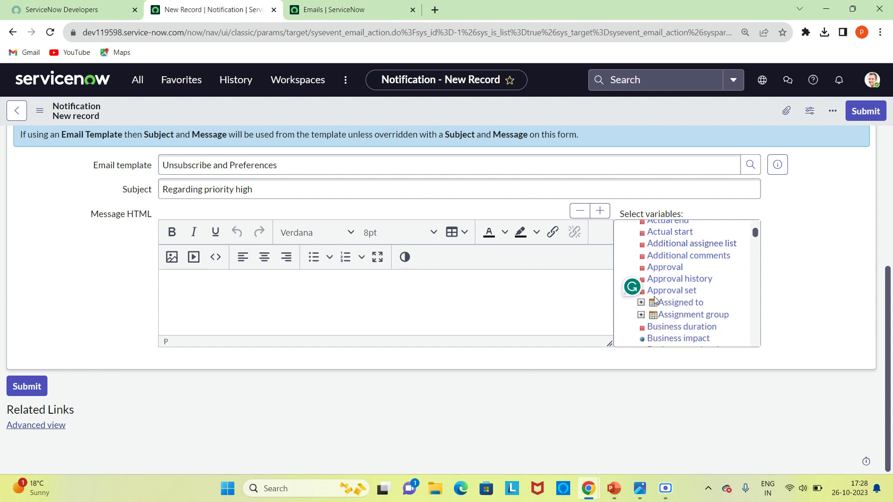
scroll(654, 300, "up", 1)
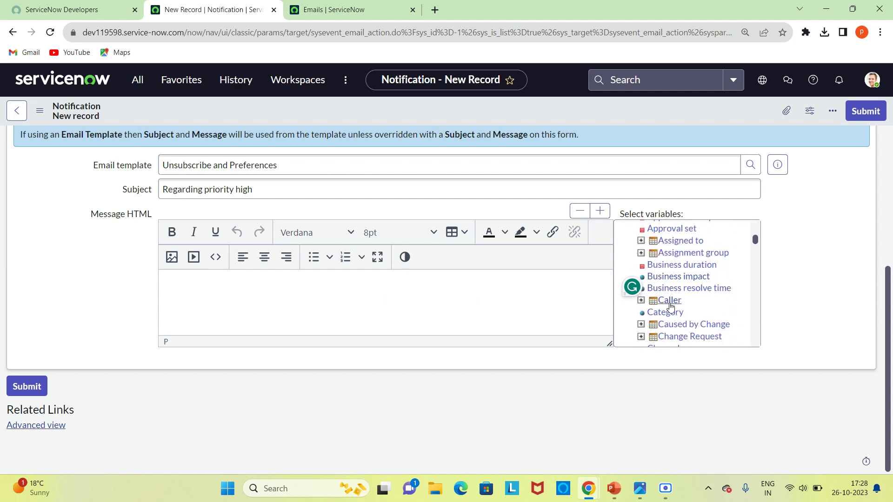
left_click(669, 301)
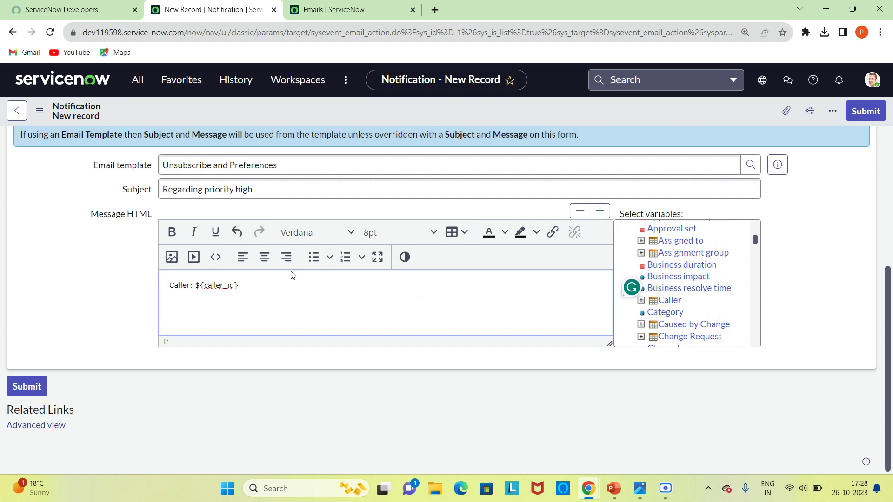
key("Return")
scroll(679, 295, "down", 3)
scroll(682, 296, "down", 5)
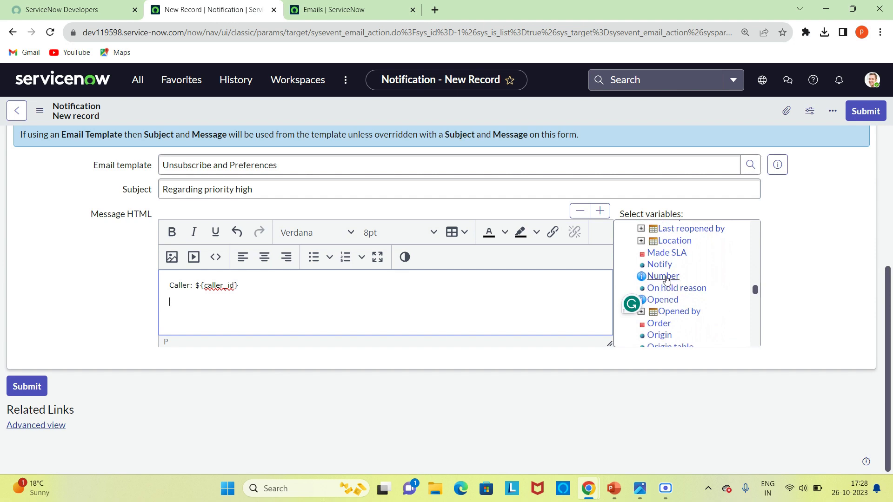
left_click(663, 277)
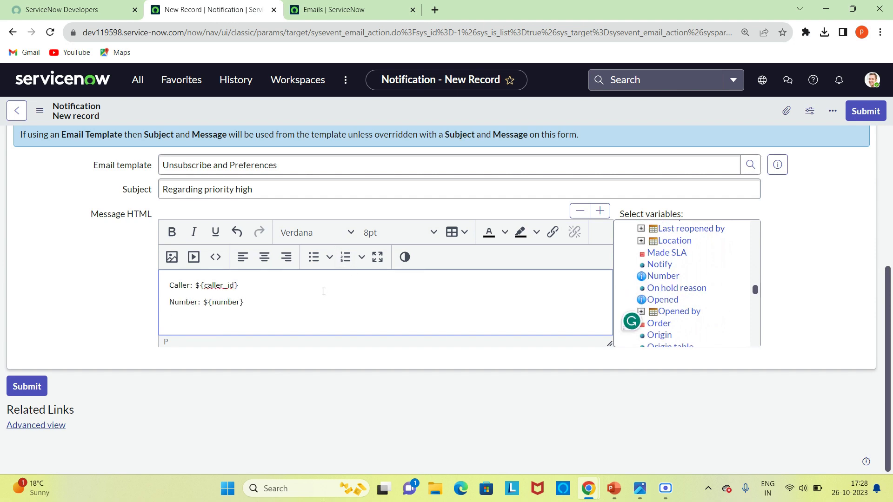
type("Above are the details.")
Save the Demo OEA notification from the form header's menu
left_click(116, 309)
scroll(99, 281, "up", 2)
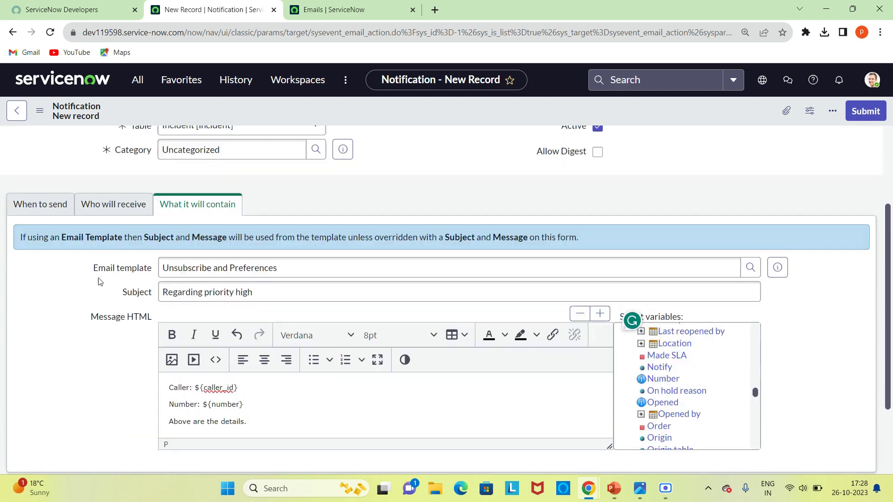
scroll(99, 281, "up", 3)
right_click(283, 119)
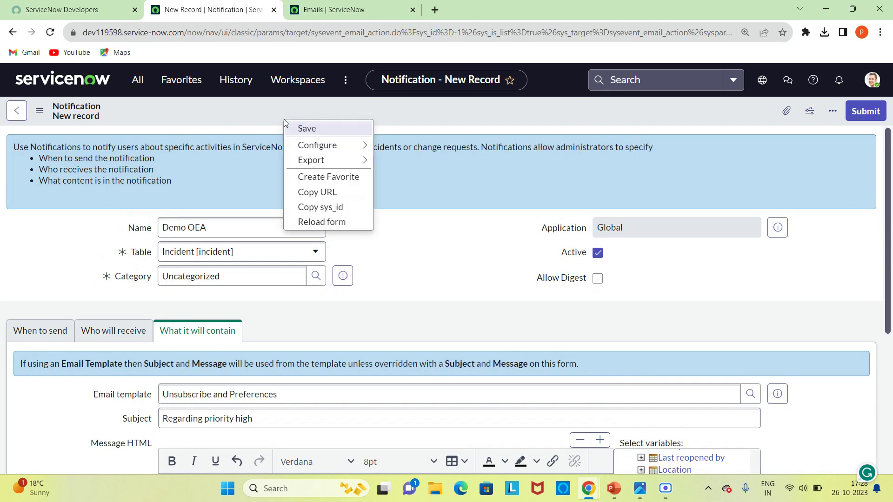
left_click(325, 133)
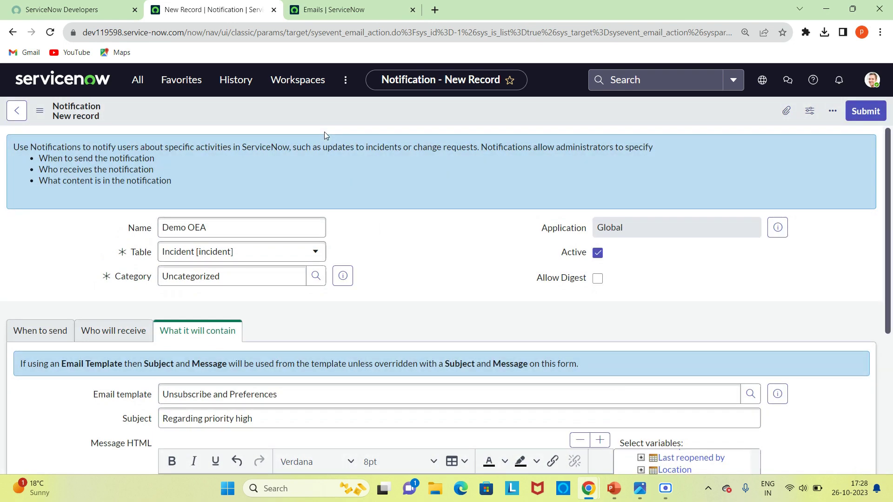
Save the notification and start a new incident from the Incident list
key("ctrl+s")
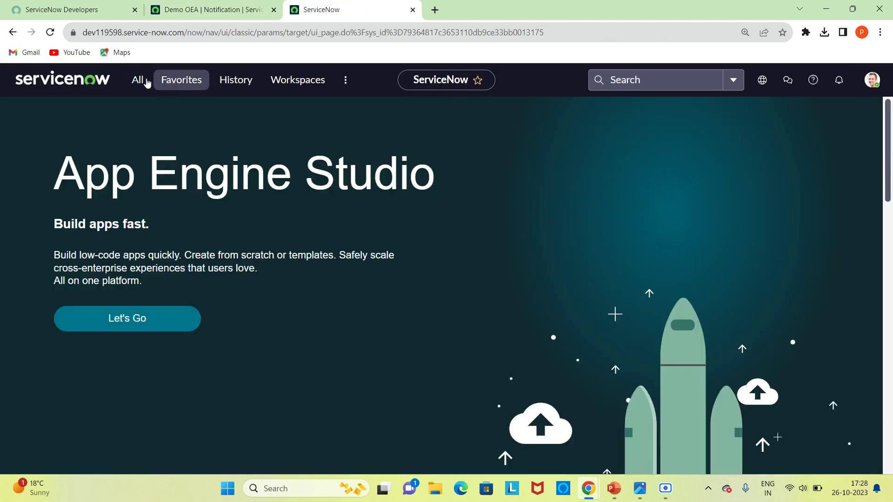
left_click(147, 82)
double_click(135, 112)
type("in")
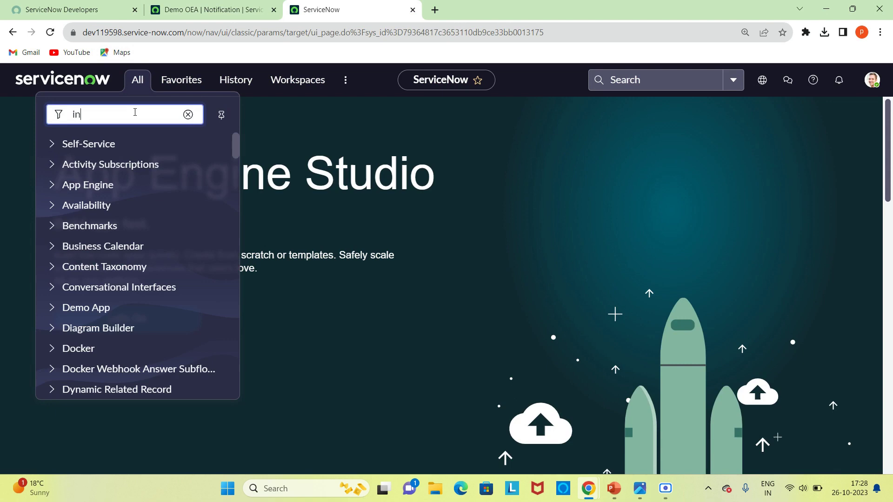
type("cide")
scroll(145, 205, "down", 3)
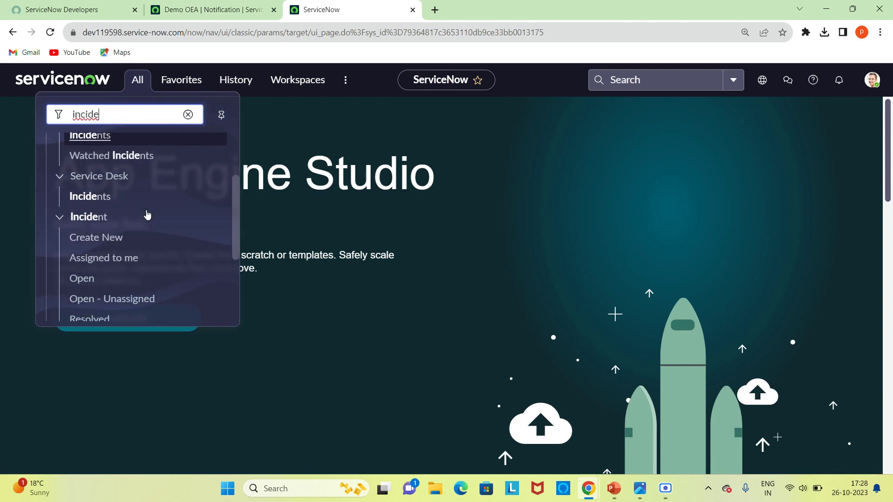
left_click(98, 240)
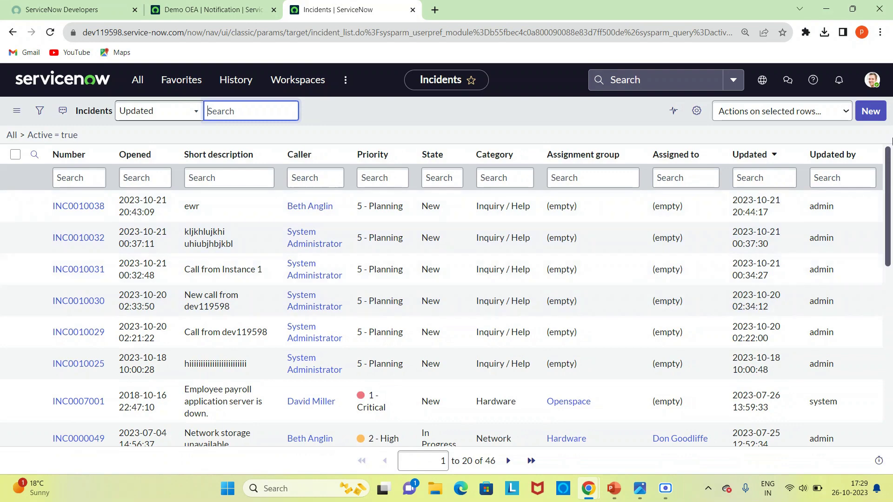
left_click(873, 116)
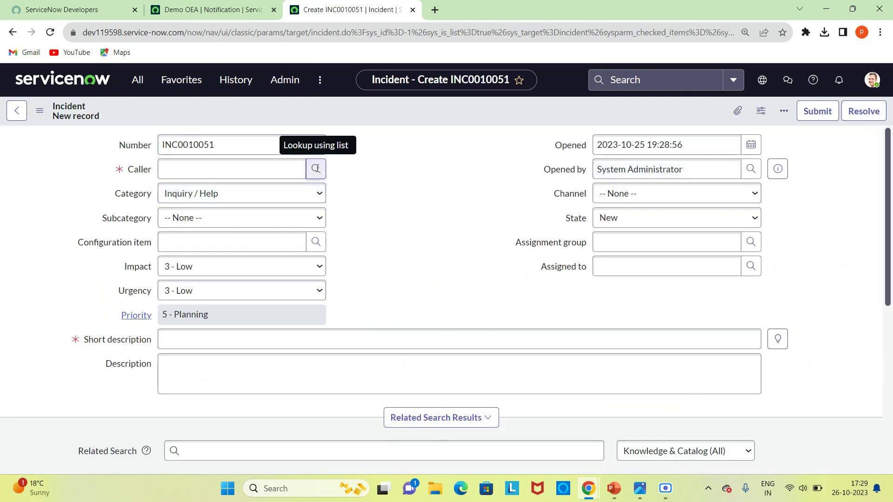
Set the incident caller to ITIL User with short description 'Demo email'
left_click(316, 171)
left_click(66, 289)
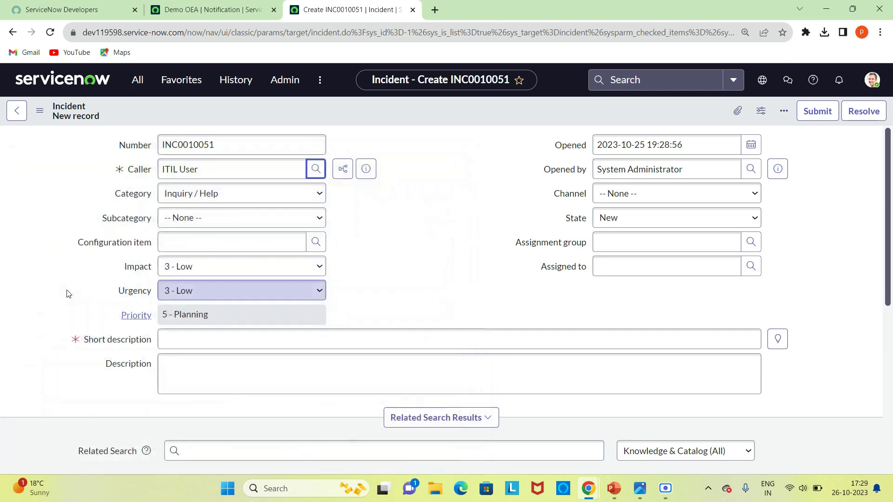
scroll(369, 247, "down", 2)
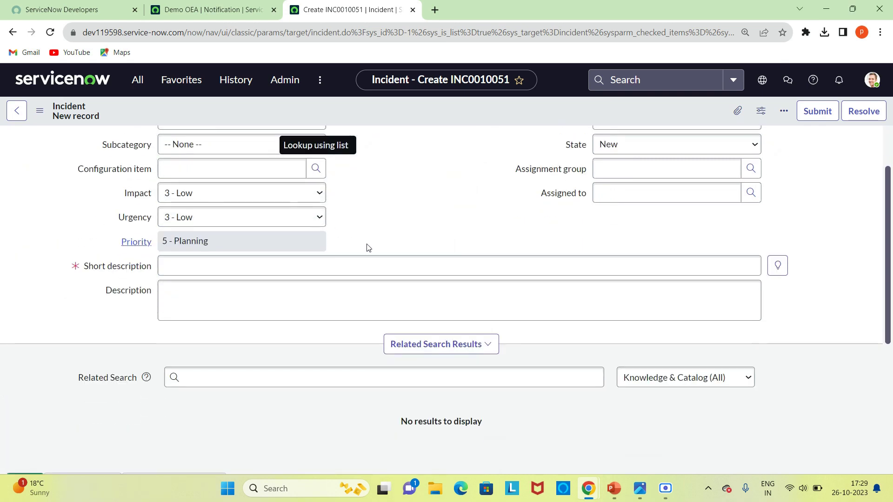
left_click(308, 269)
type("Demo email")
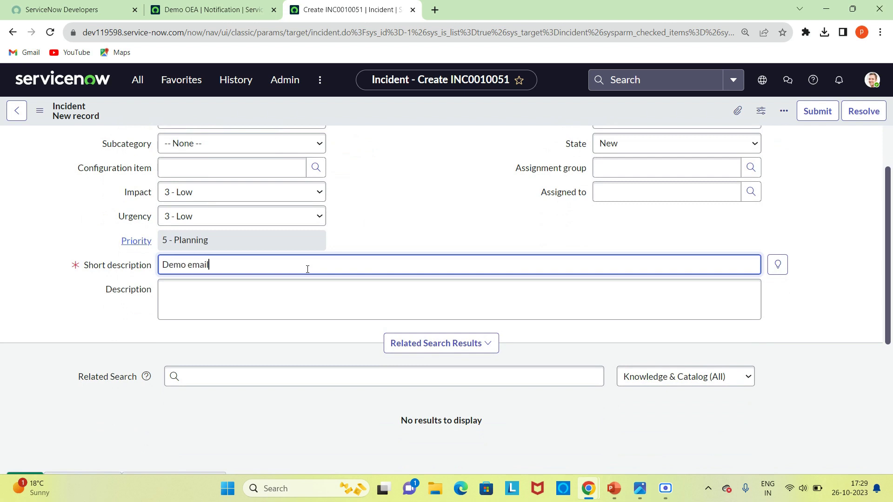
left_click(414, 201)
scroll(414, 202, "down", 5)
scroll(414, 201, "up", 7)
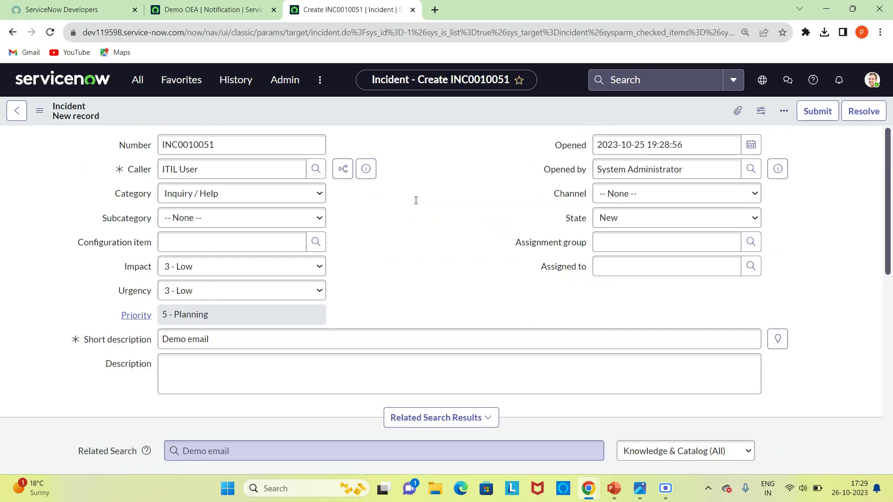
Set Impact and Urgency to 1 - High so Priority becomes 1 - Critical
left_click(256, 274)
left_click(237, 285)
left_click(243, 293)
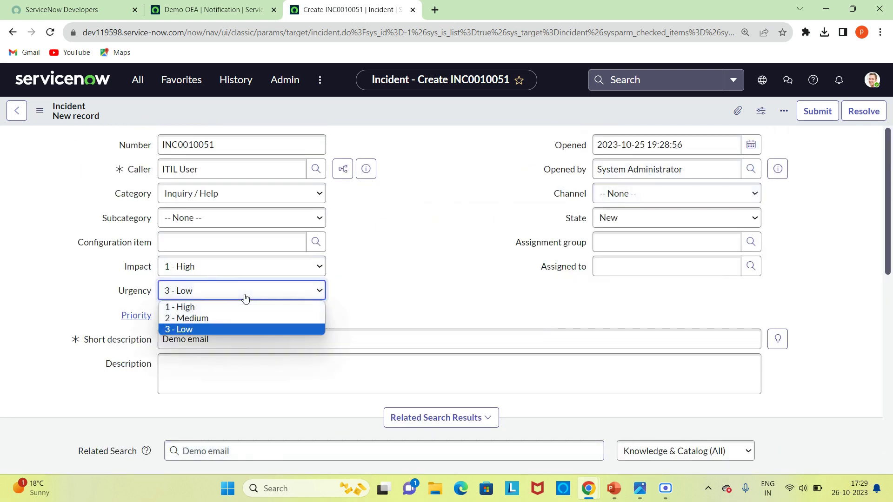
left_click(222, 306)
left_click(392, 259)
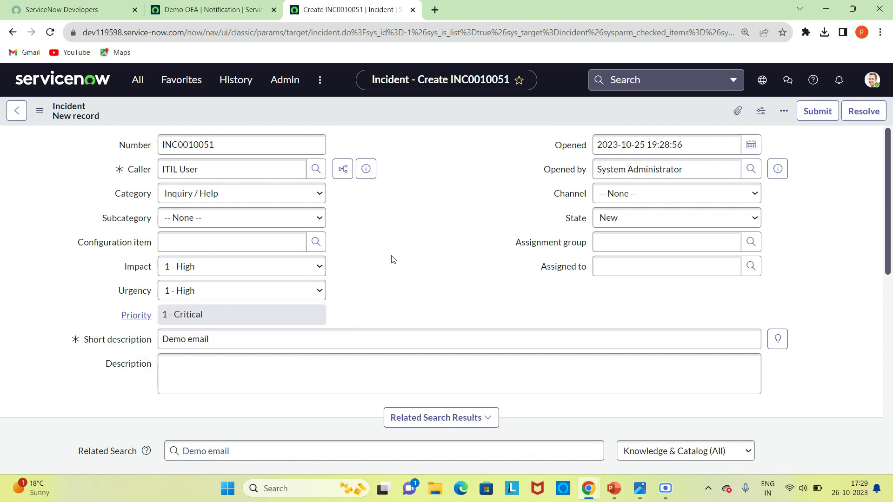
Save incident INC0010051 from the form header's menu
right_click(424, 121)
left_click(467, 130)
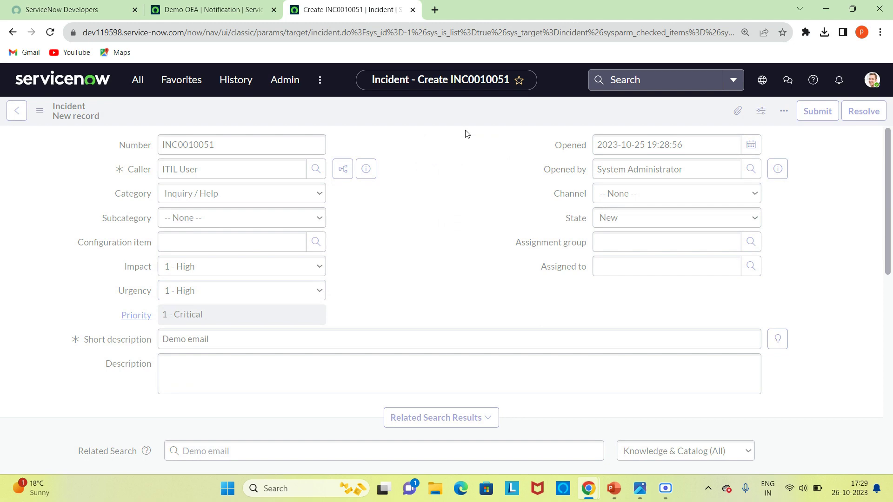
scroll(428, 235, "down", 6)
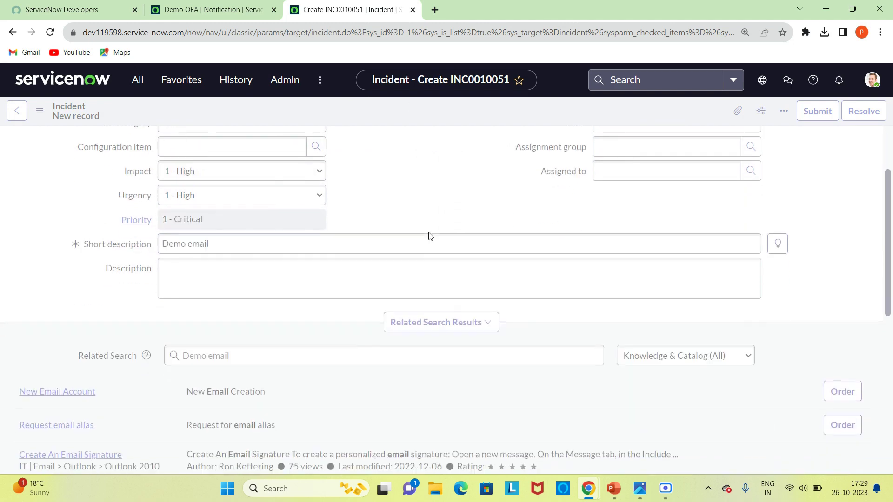
scroll(428, 236, "up", 6)
scroll(428, 236, "down", 8)
scroll(428, 235, "up", 8)
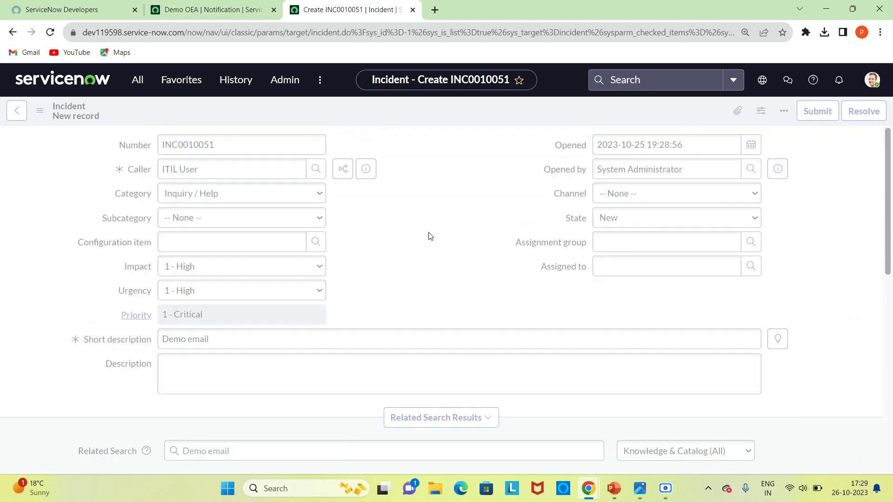
right_click(380, 111)
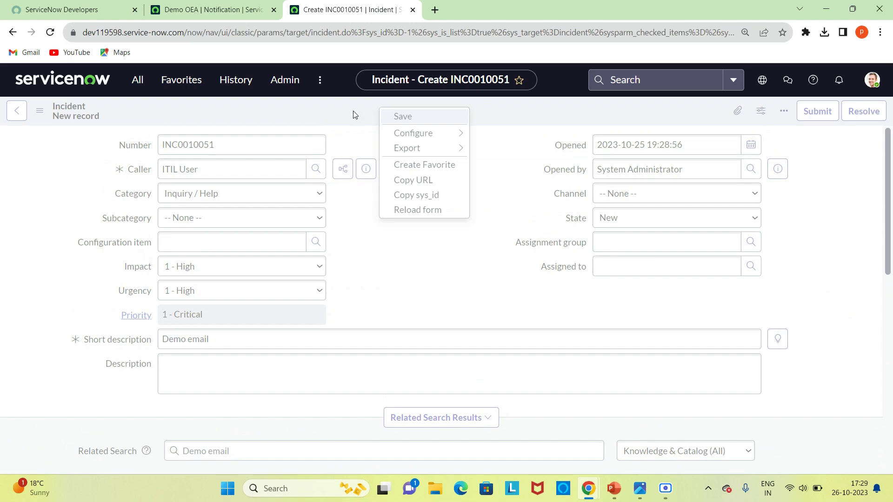
left_click(380, 116)
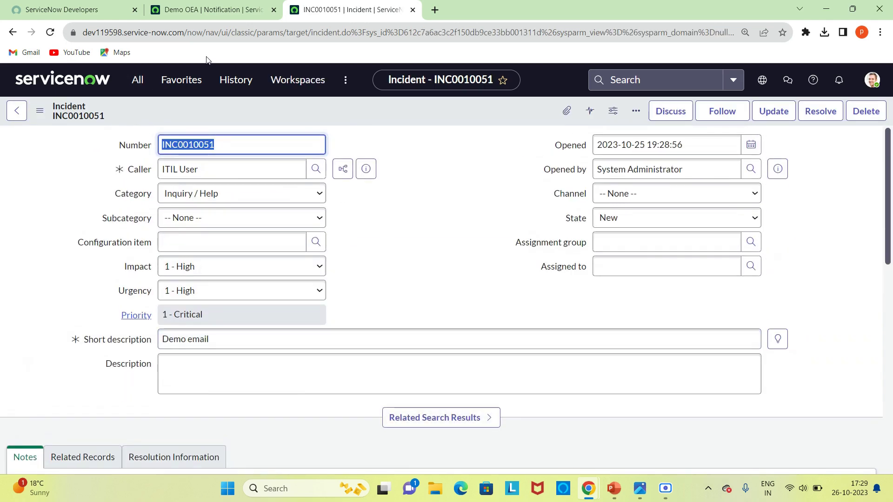
Confirm System Administrator is among Demo OEA's recipients, then return to incident INC0010051
left_click(419, 231)
left_click(140, 88)
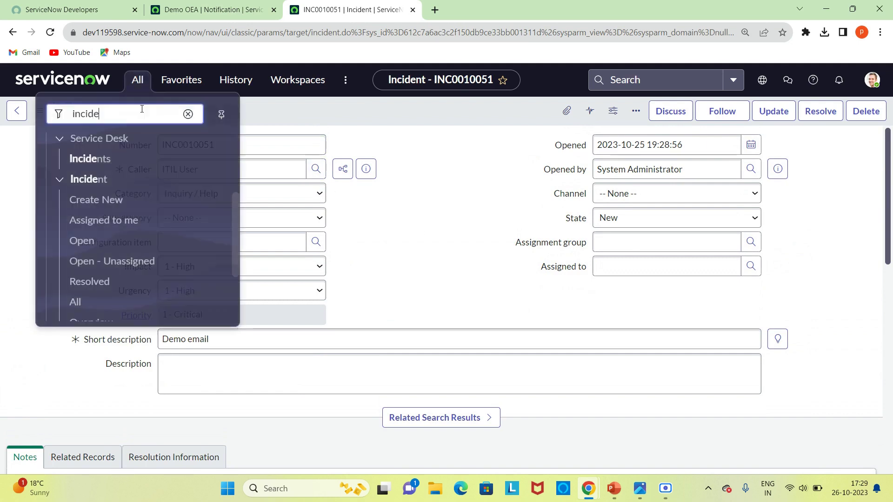
left_click(419, 148)
left_click(214, 4)
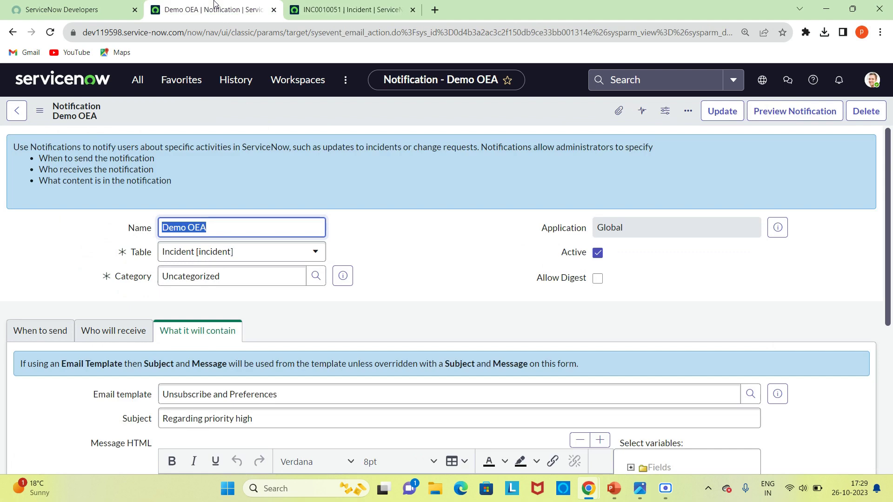
left_click(135, 333)
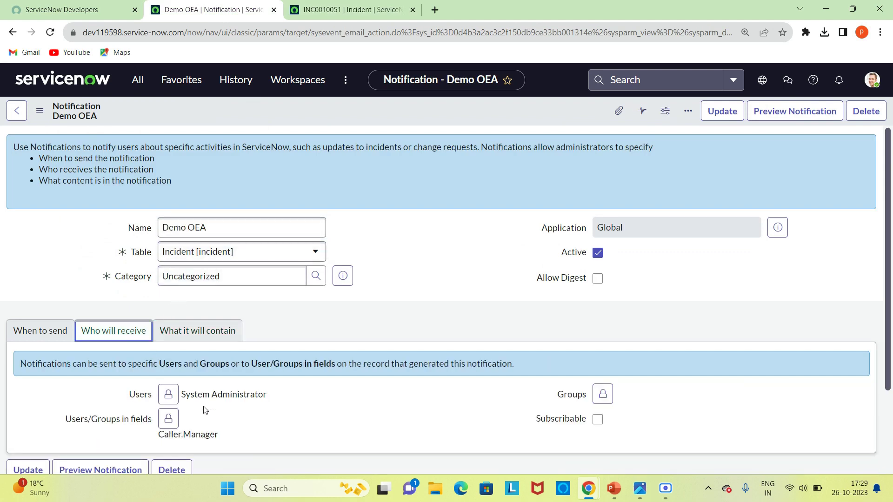
scroll(209, 390, "down", 2)
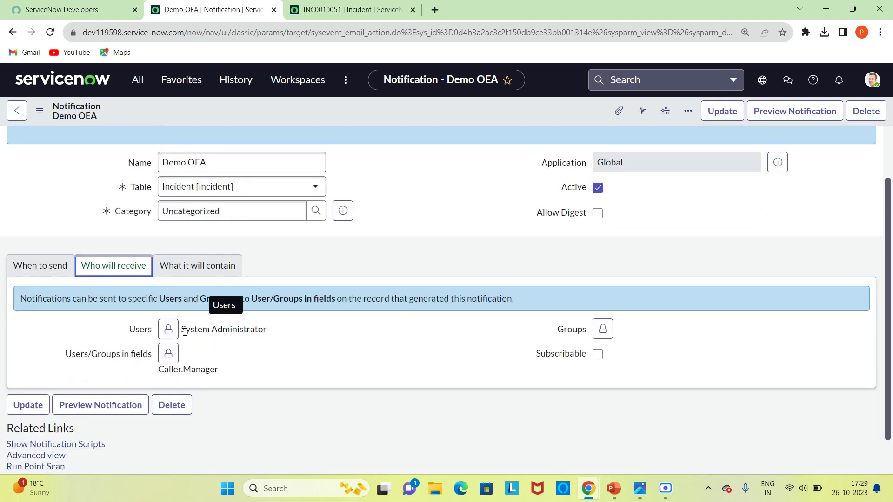
left_click_drag(185, 332, 283, 320)
left_click(283, 321)
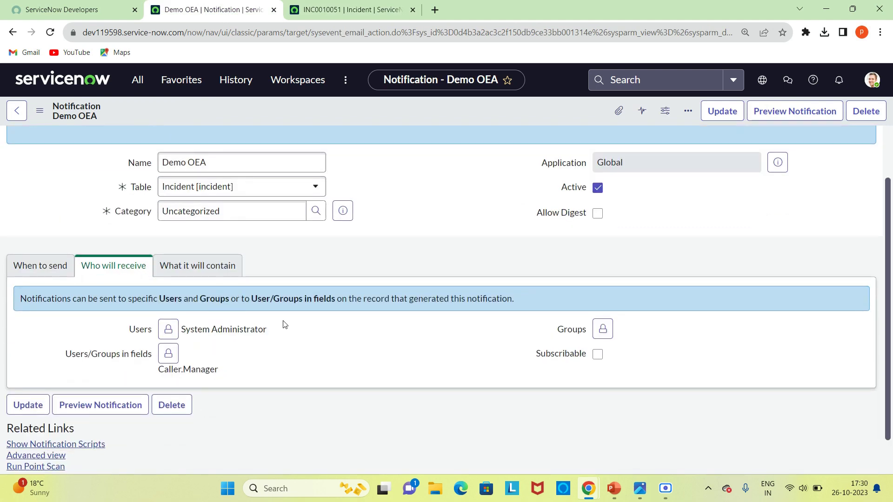
left_click(873, 82)
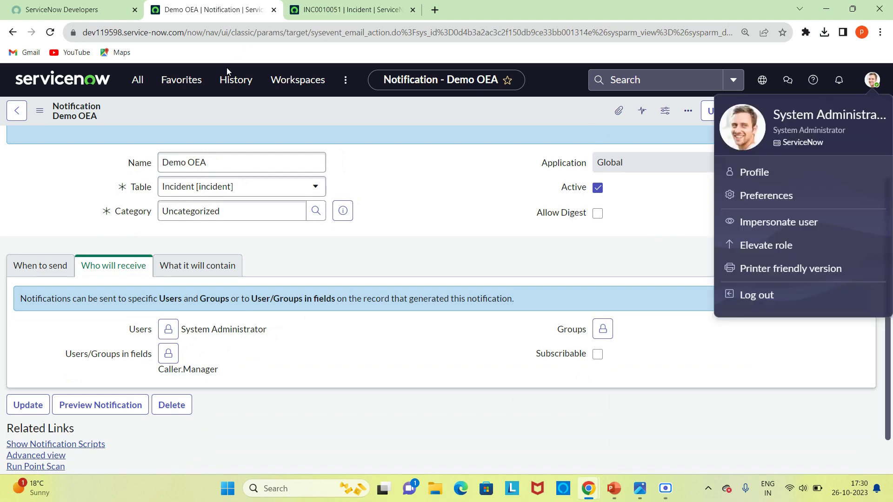
left_click(352, 10)
Filter the navigator for 'emails' and open System Logs > Emails
left_click(137, 79)
type("incide")
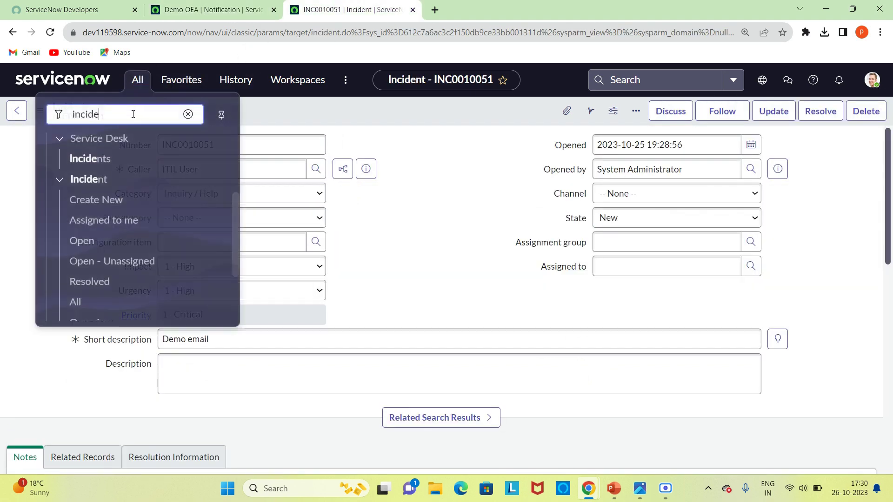
double_click(129, 121)
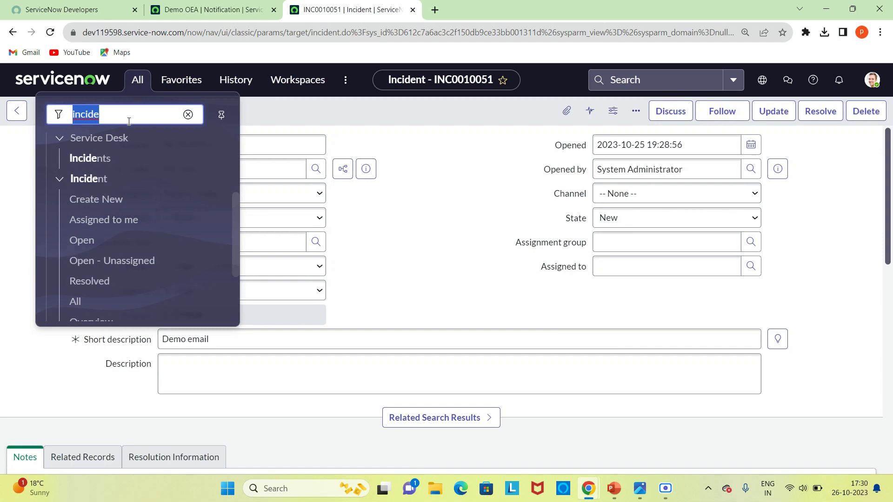
type("emails")
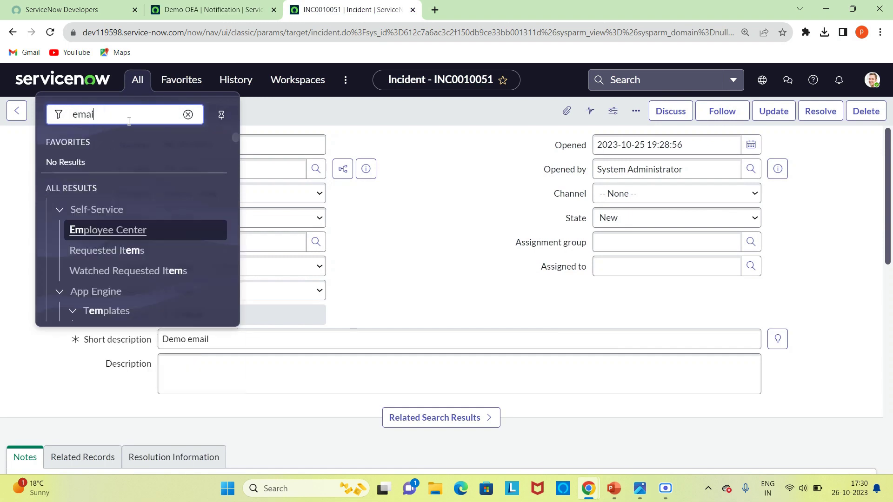
left_click(90, 228)
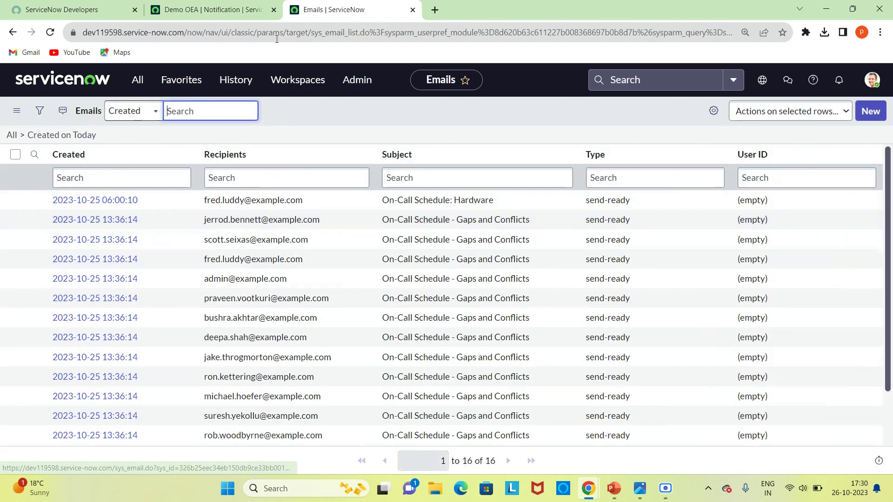
Sort the Emails log by Created, newest first, and open the 'Regarding priority high' email
left_click(278, 39)
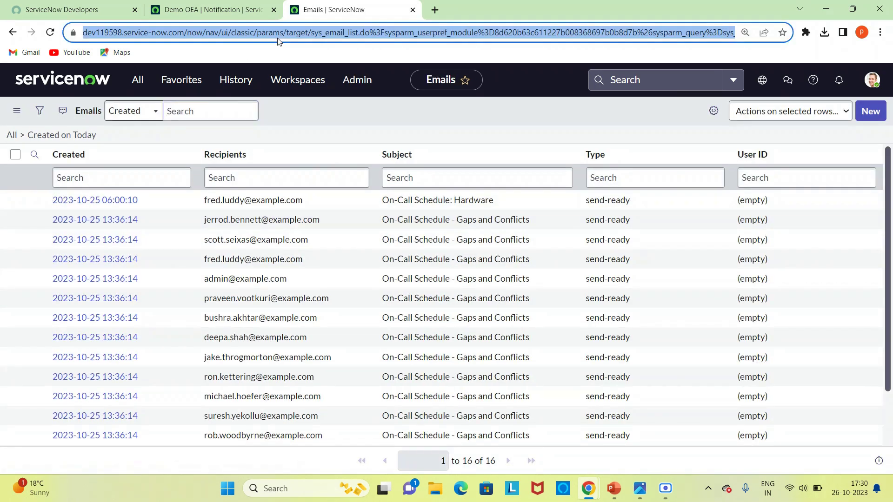
left_click(339, 31)
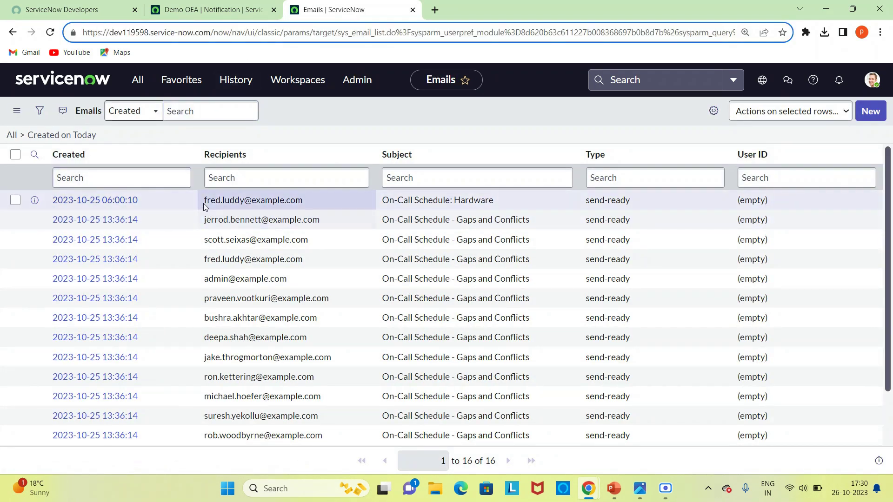
left_click_drag(203, 203, 306, 202)
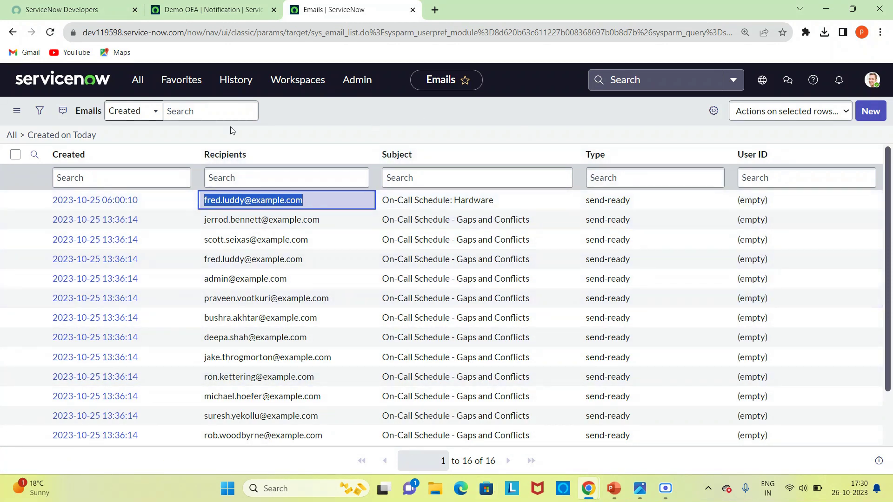
left_click(68, 158)
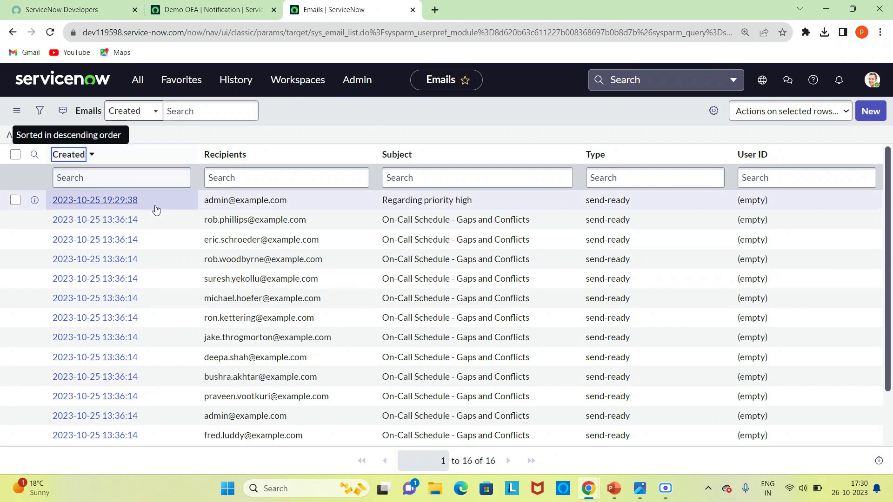
left_click(79, 200)
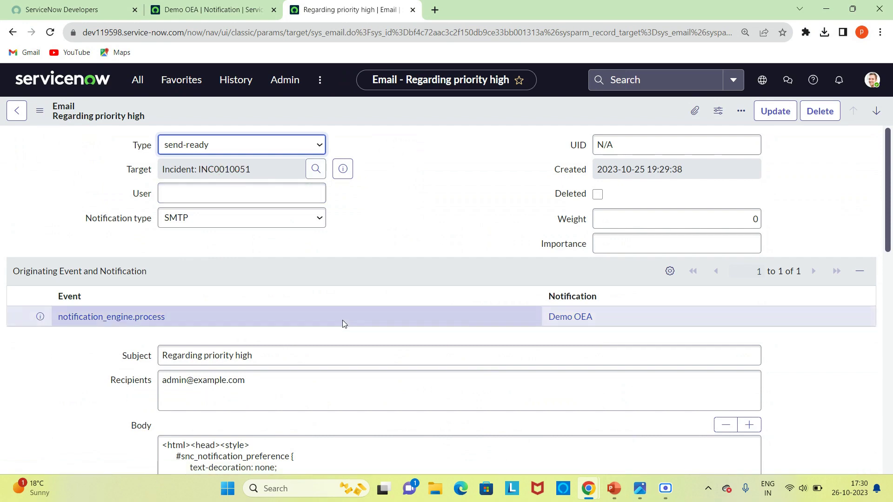
Review the email's subject and body showing caller ITIL User and number INC0010051
scroll(342, 320, "down", 2)
triple_click(276, 280)
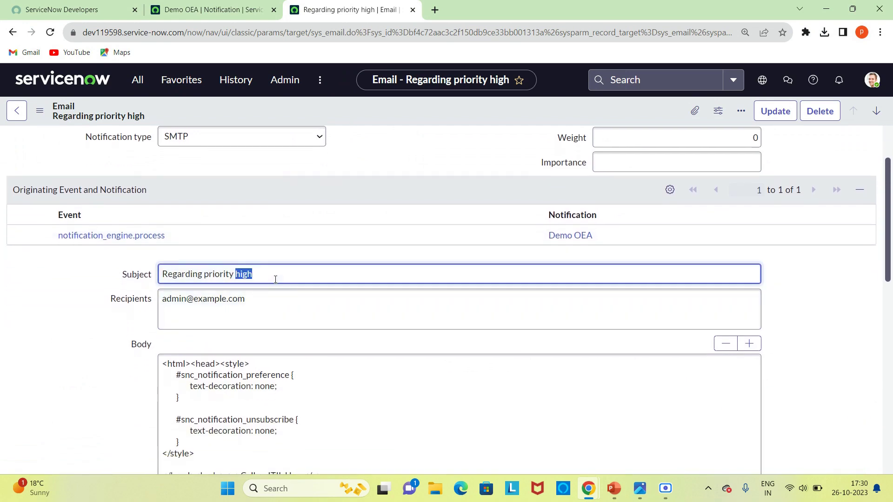
left_click(248, 276)
scroll(285, 351, "down", 4)
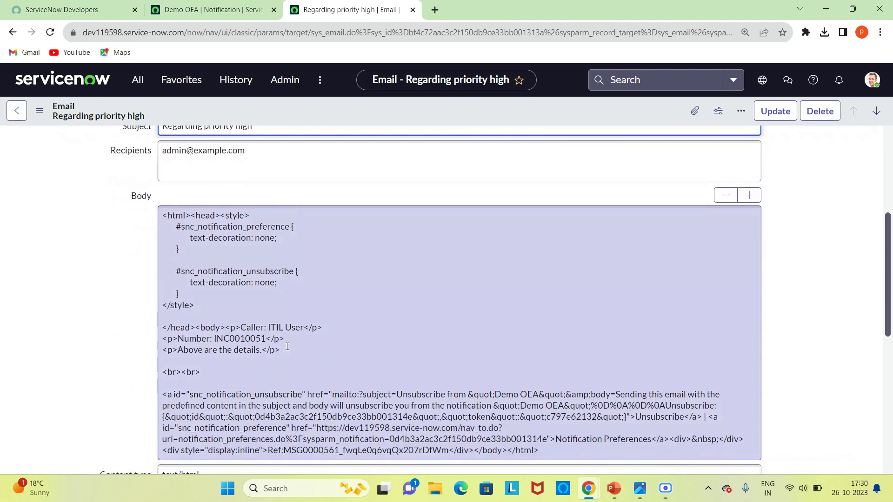
left_click(244, 342)
double_click(250, 332)
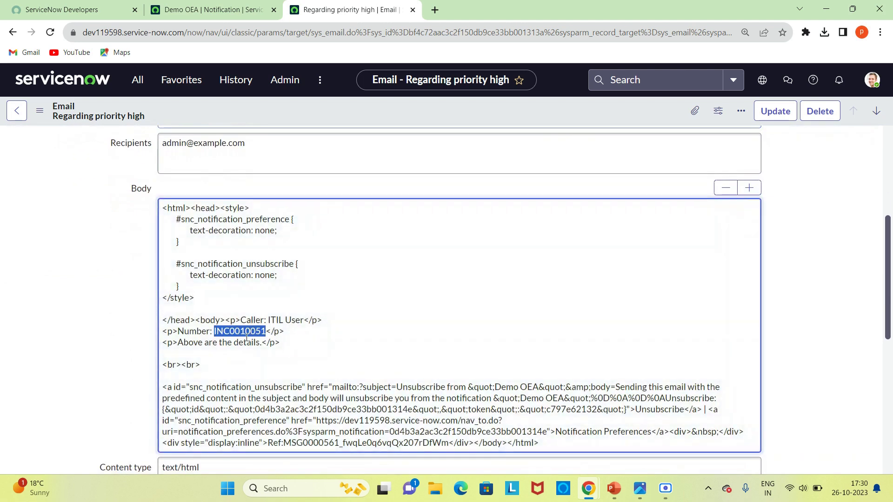
left_click(231, 343)
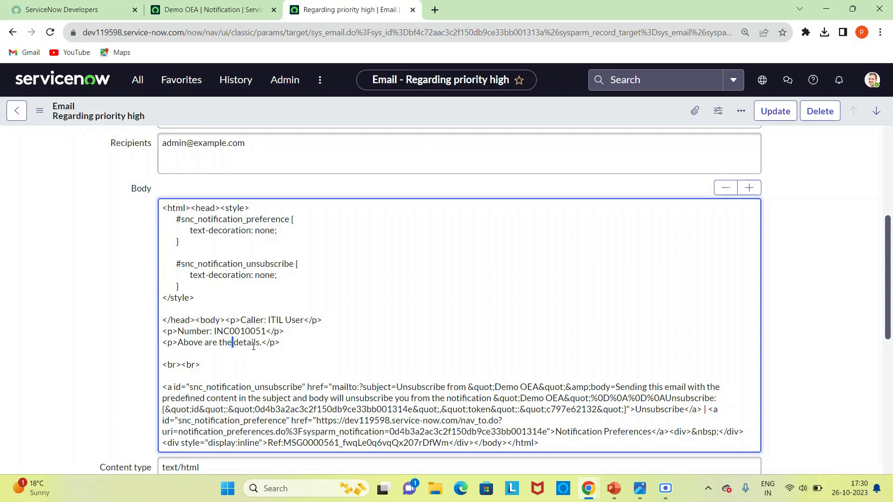